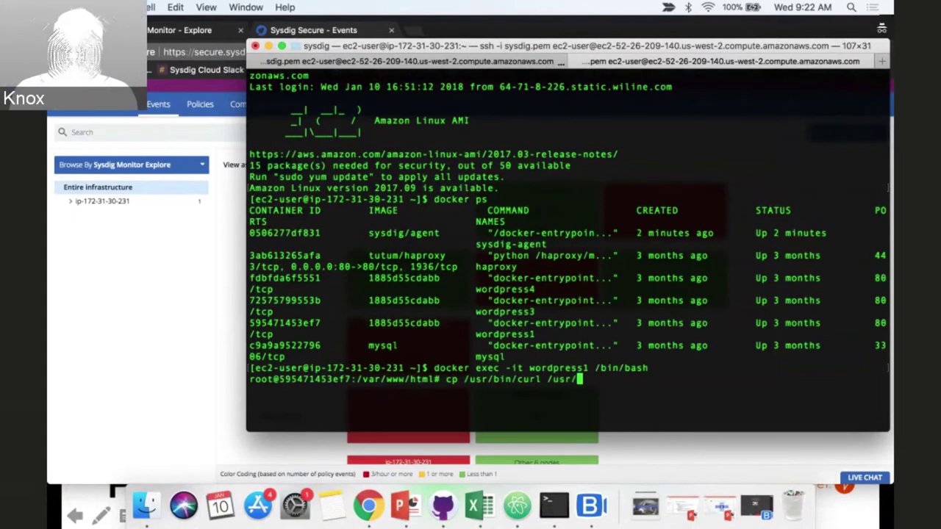
- In the wordpress1 container shell, copy /usr/bin/curl to /usr/bin/ls and run ls openshift.com
text(in/ls)
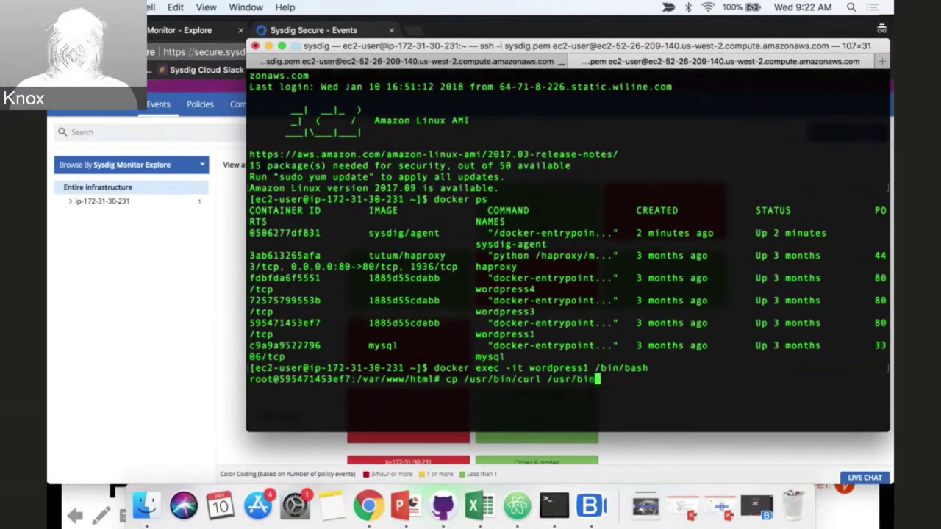
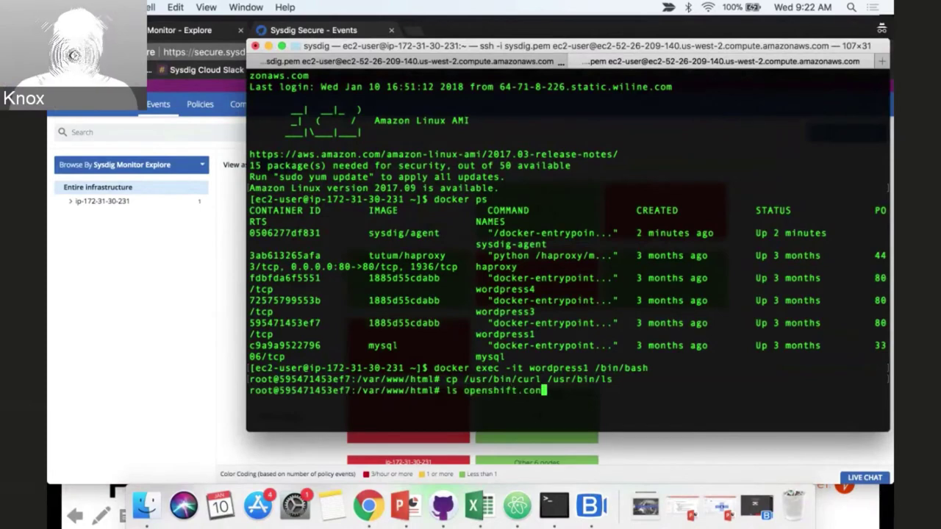
key(Return)
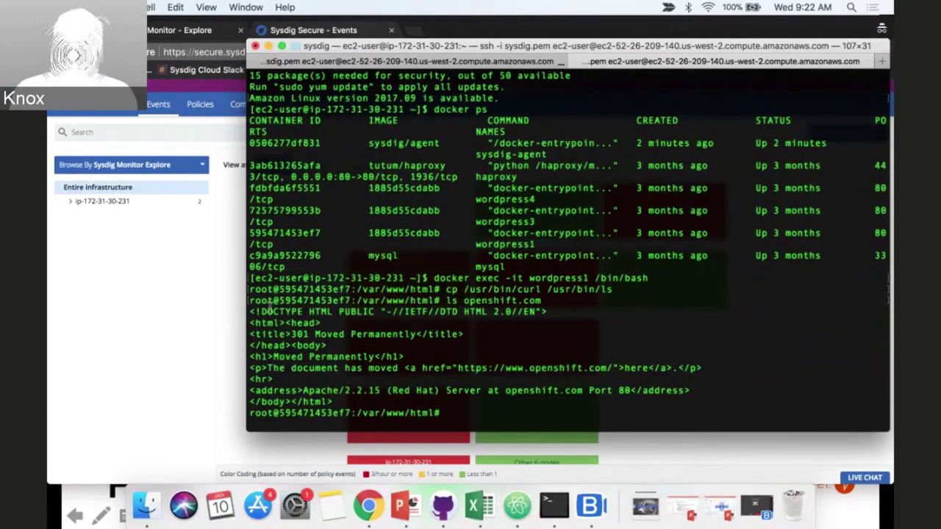
click(187, 267)
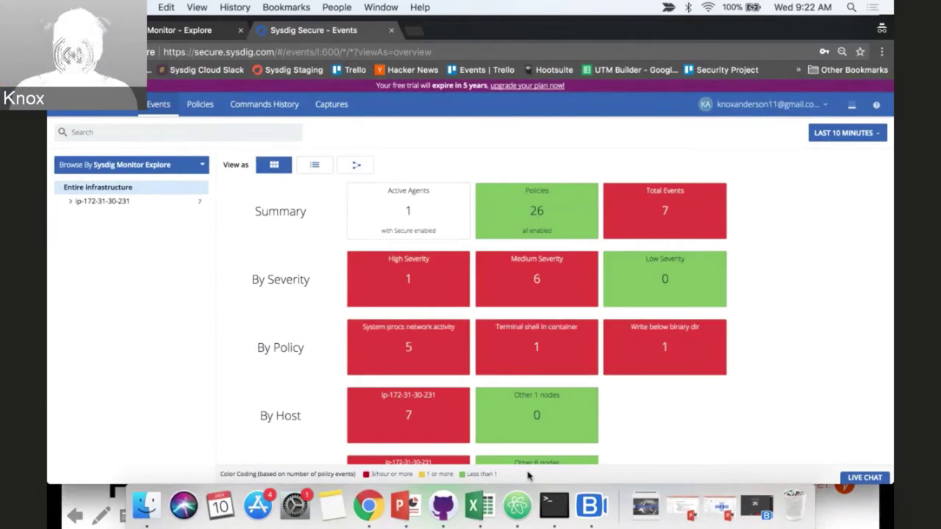
click(555, 506)
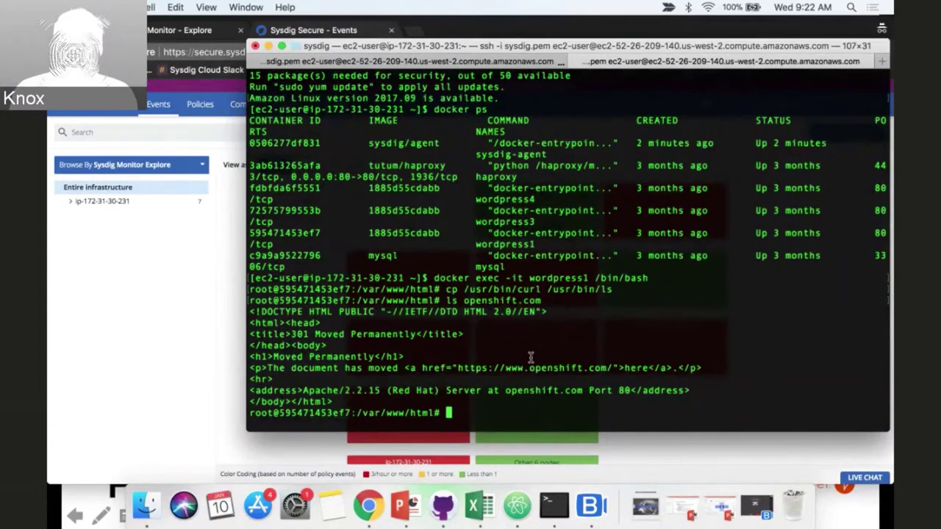
click(141, 250)
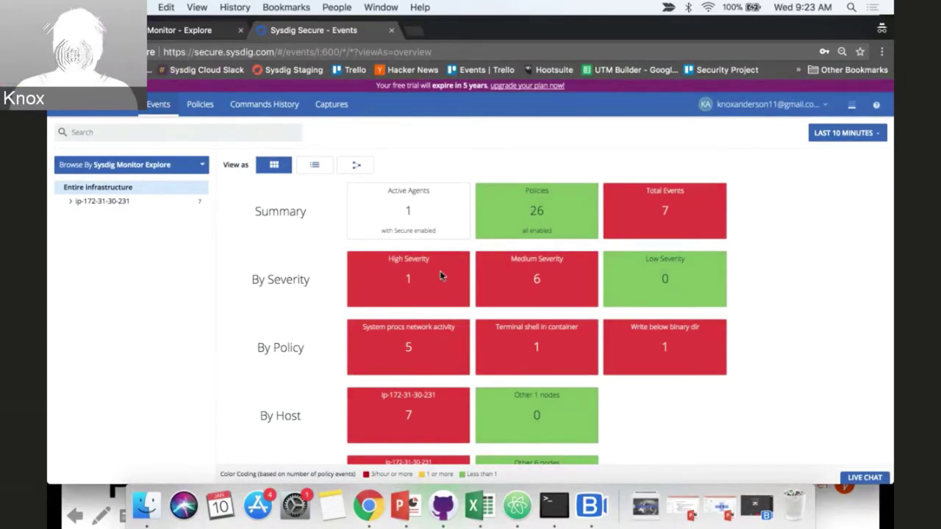
click(70, 203)
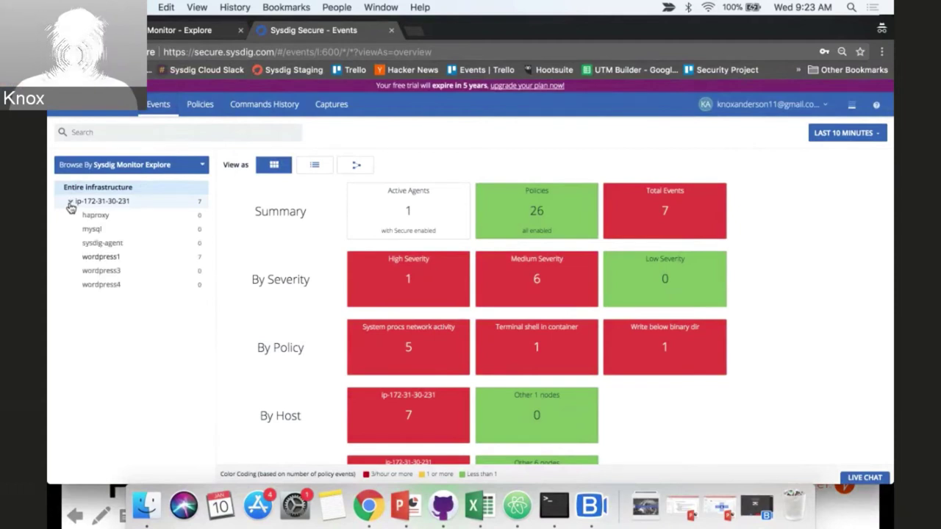
click(114, 256)
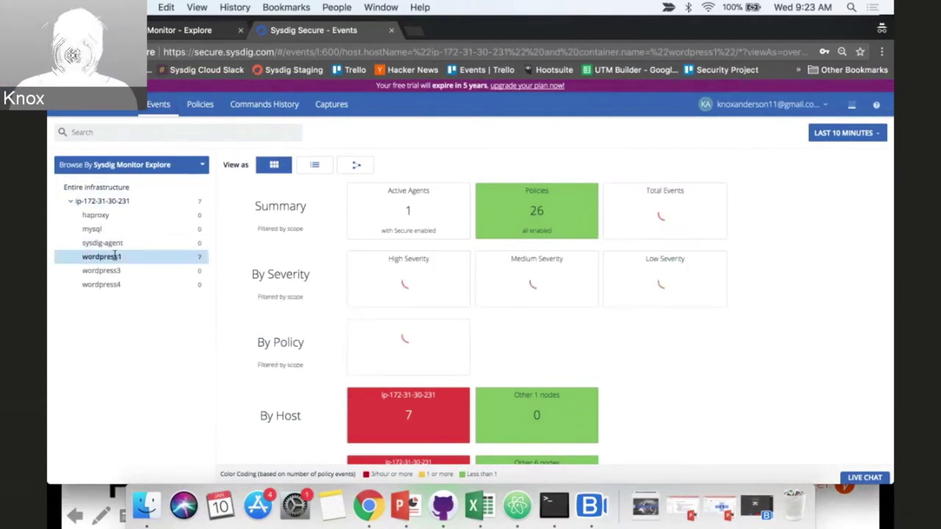
click(313, 169)
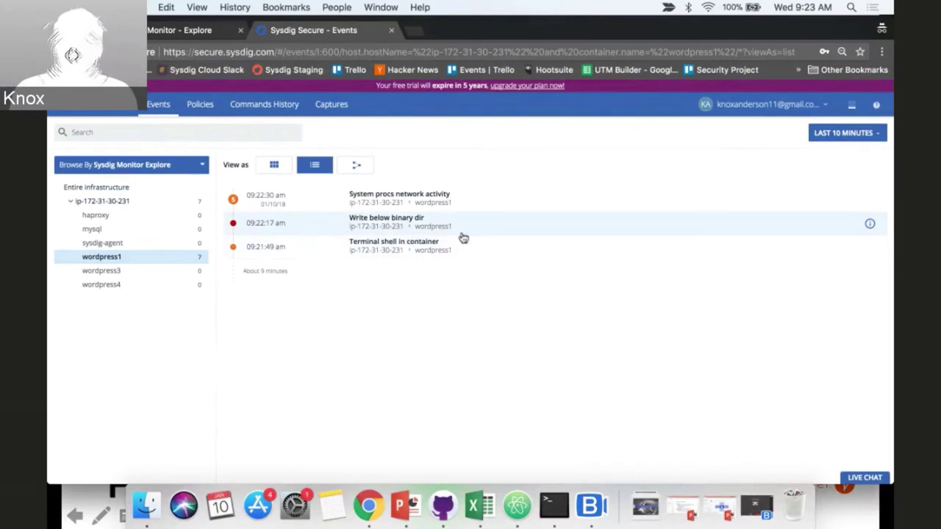
- Open the System procs network activity event and examine its scope, host, container and output details
click(389, 203)
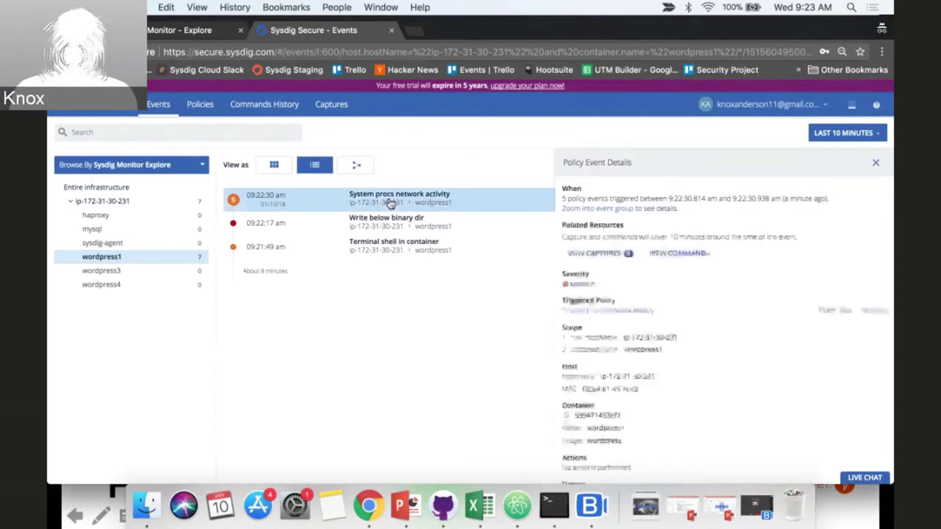
scroll(641, 287, down, 2)
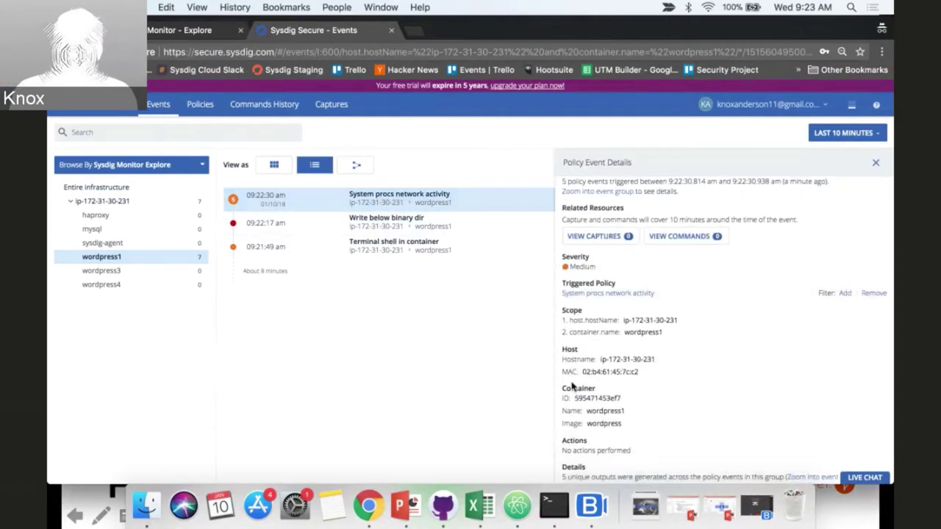
scroll(594, 395, down, 5)
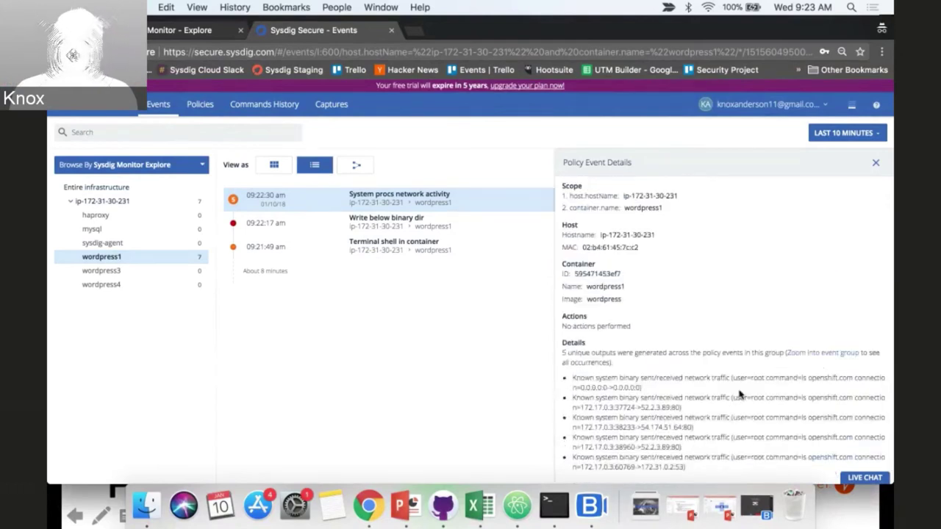
click(276, 114)
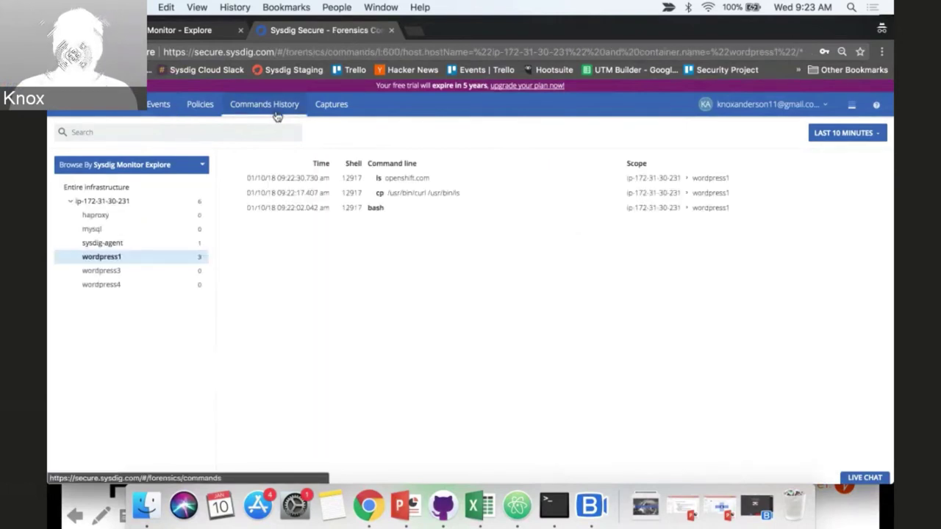
click(130, 201)
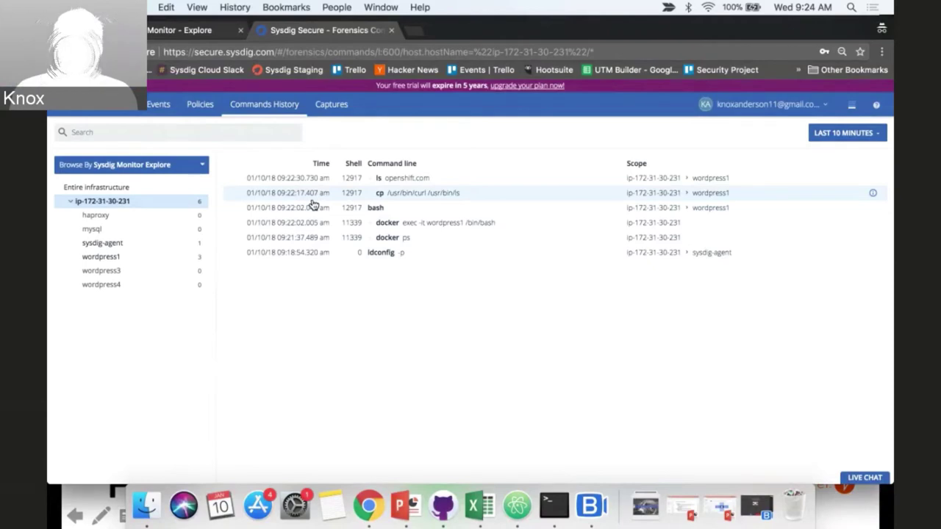
- Switch to the other Sysdig Secure browser window, browsing by Kubernetes deployments, and open its policies
key(ctrl+Up)
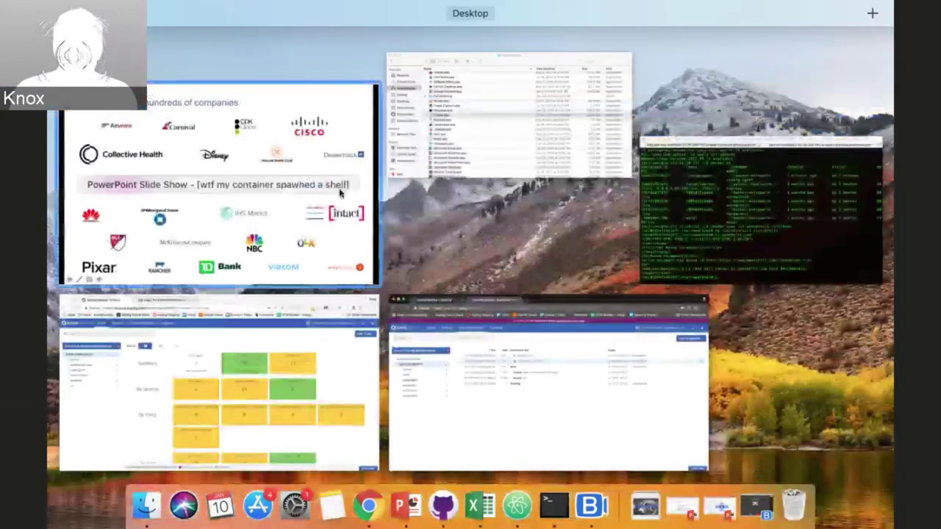
click(297, 377)
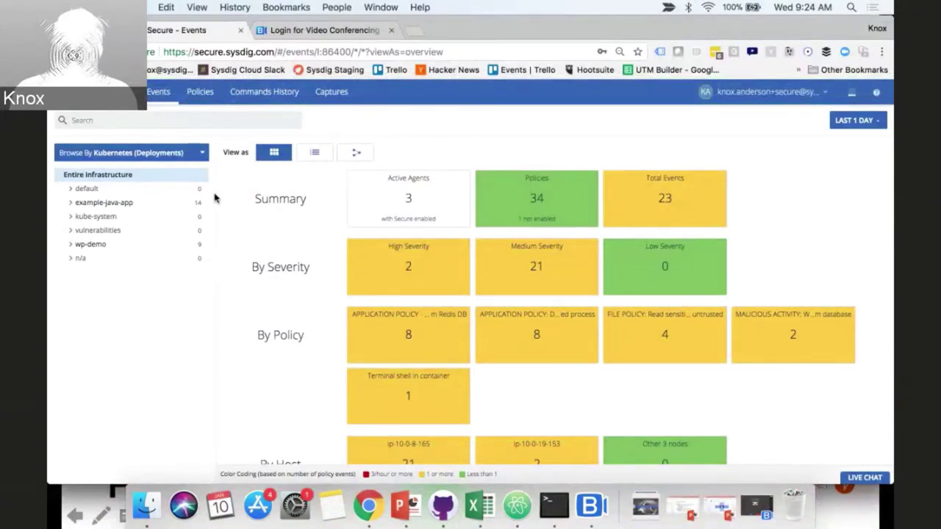
click(206, 100)
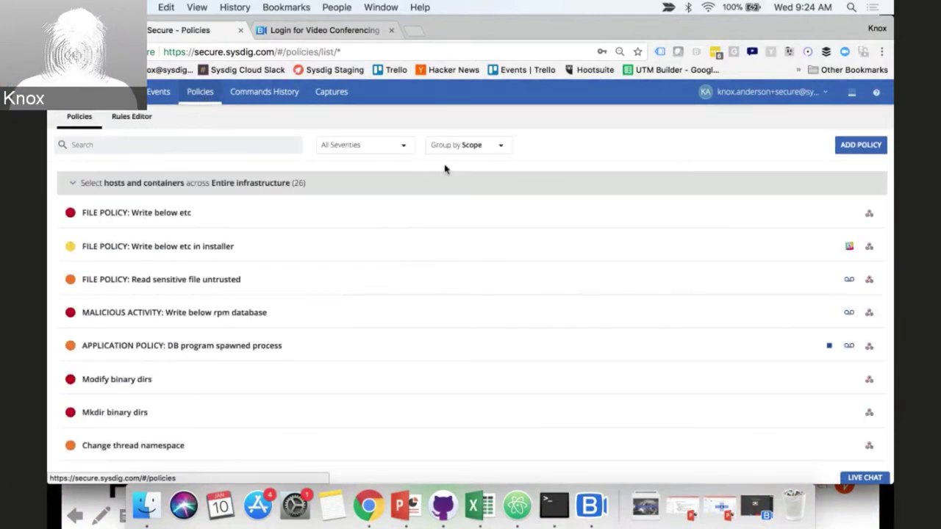
- Group the policies by severity and look through the high and medium severity policies
click(463, 145)
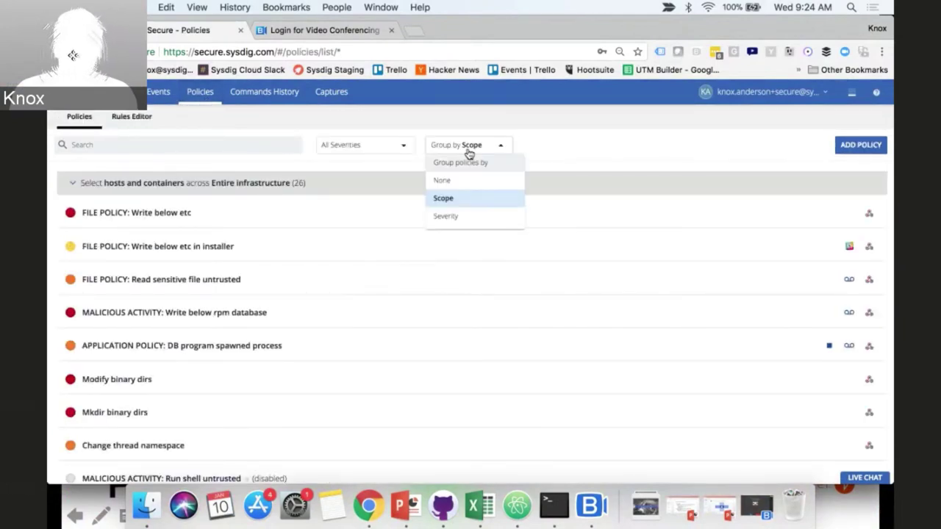
click(449, 217)
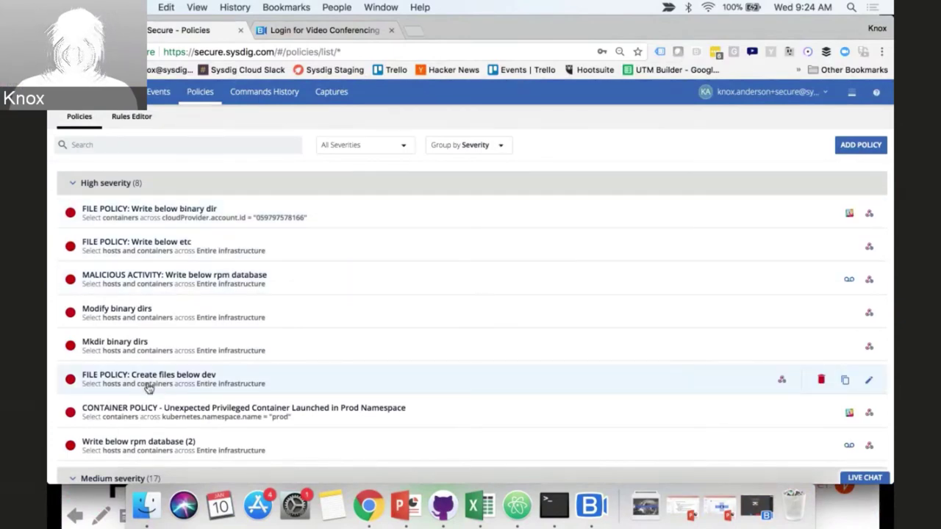
scroll(147, 388, down, 5)
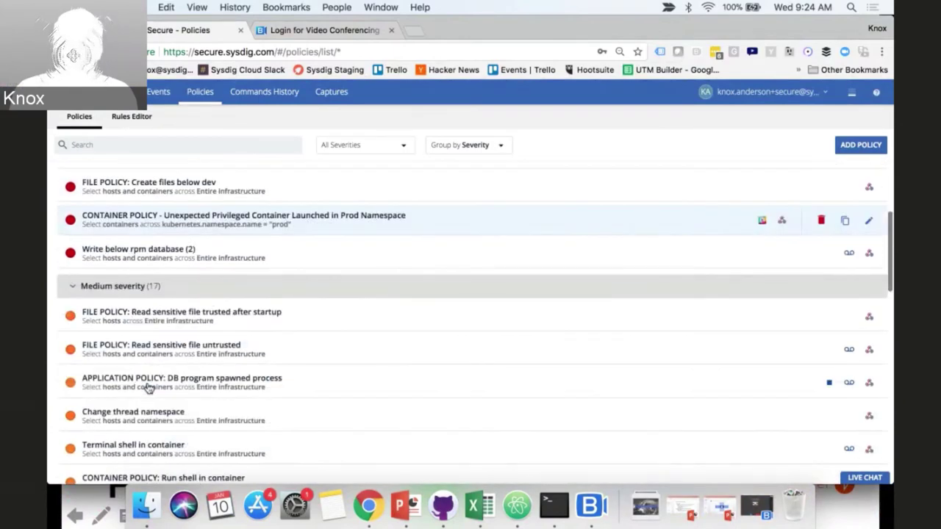
scroll(147, 388, down, 3)
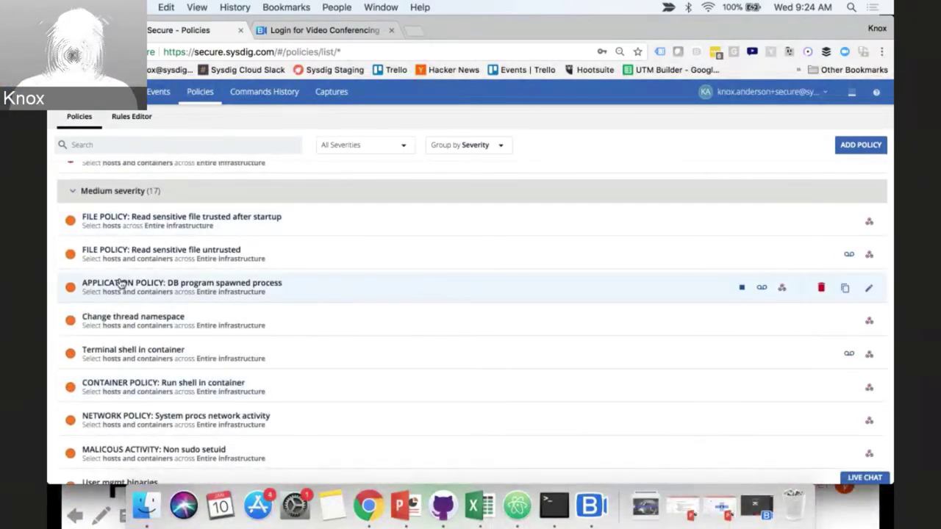
scroll(121, 285, down, 9)
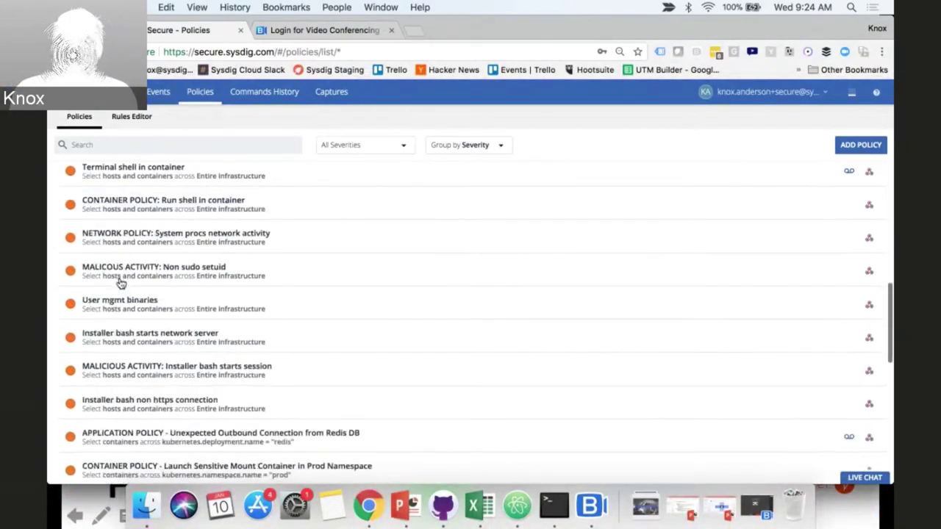
scroll(122, 284, up, 2)
scroll(122, 285, up, 15)
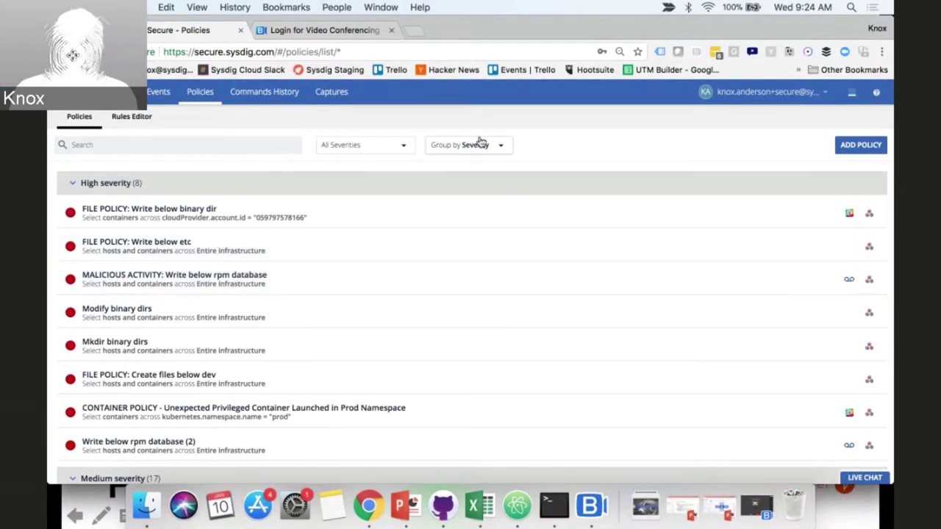
- Group the policies by scope and look through them down to those scoped to Kubernetes deployments and namespaces
click(478, 144)
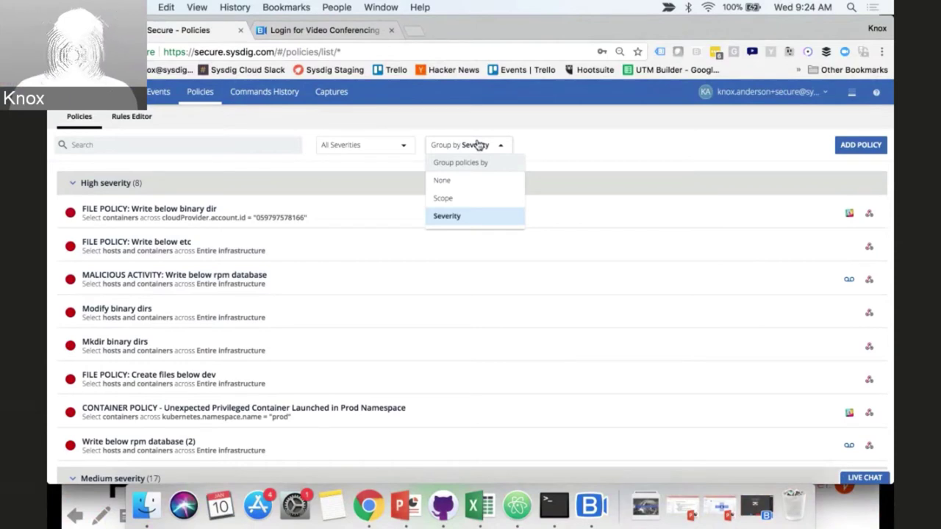
click(453, 203)
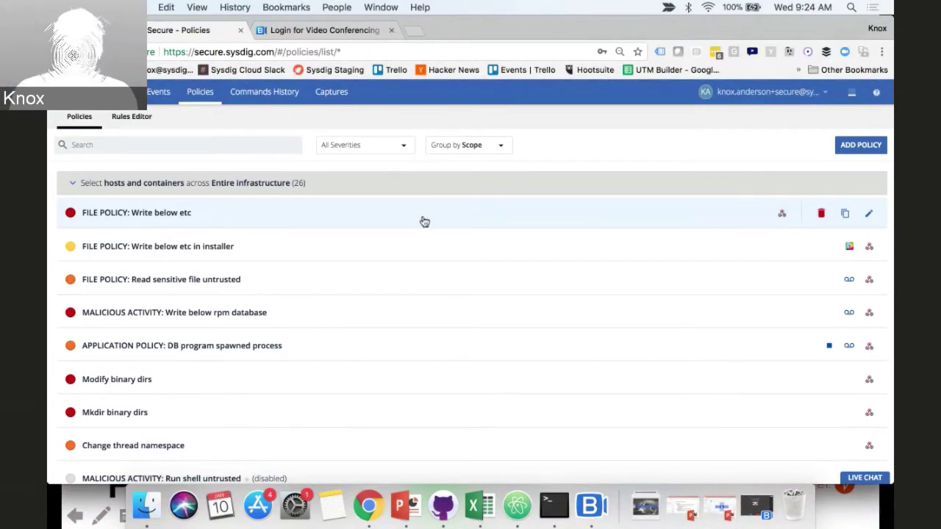
scroll(302, 288, down, 1)
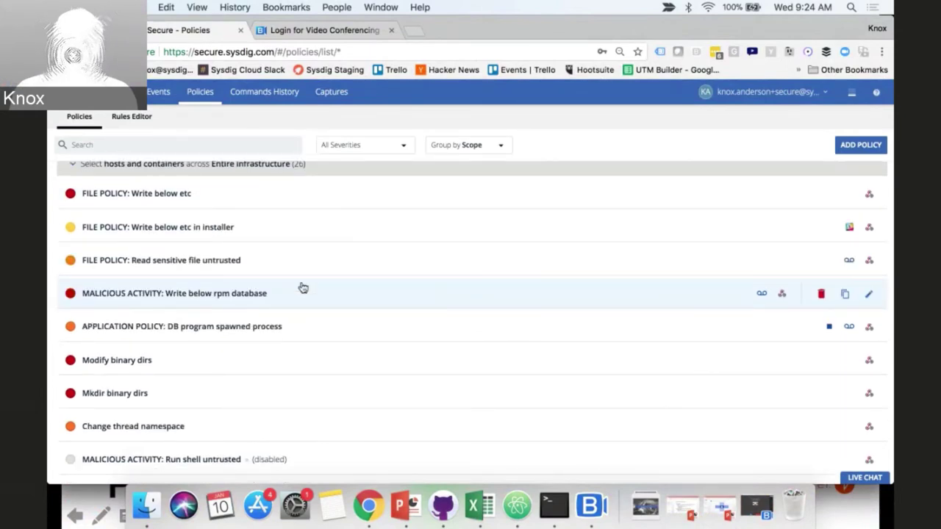
scroll(302, 287, up, 1)
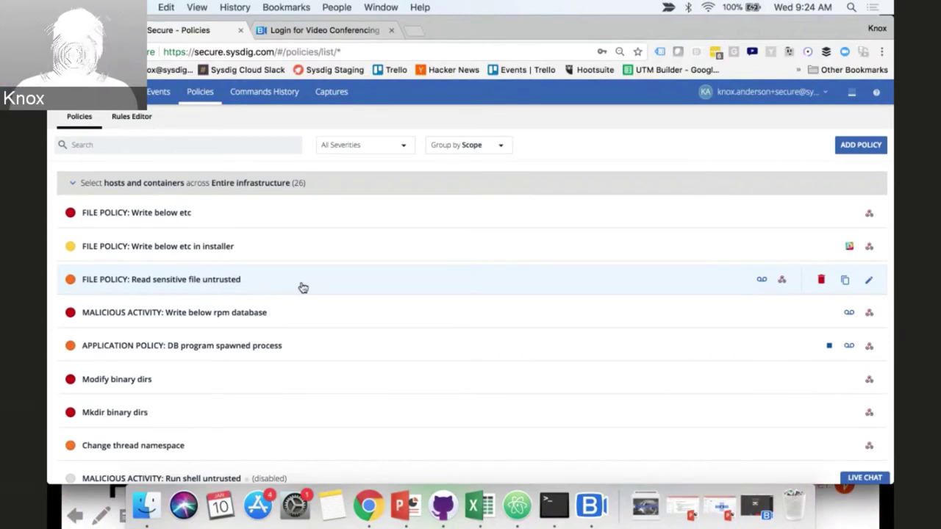
scroll(303, 287, down, 15)
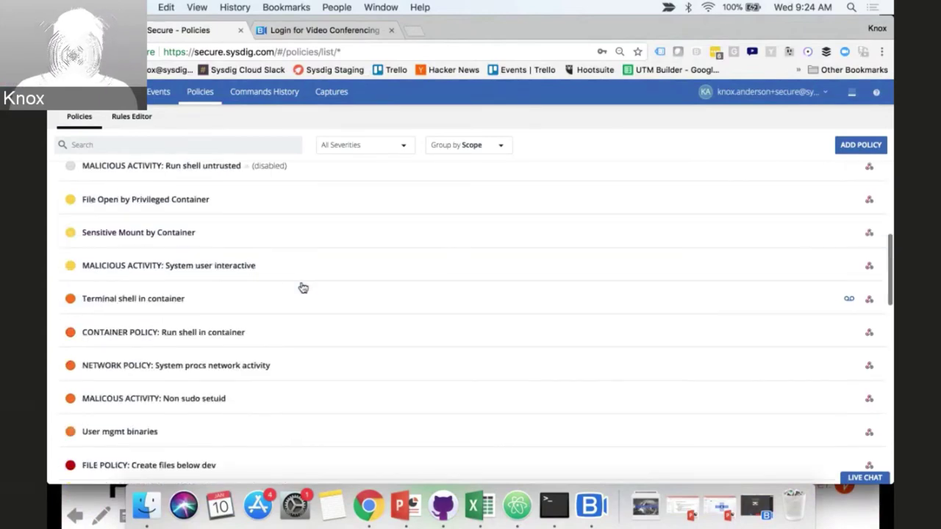
scroll(302, 288, down, 8)
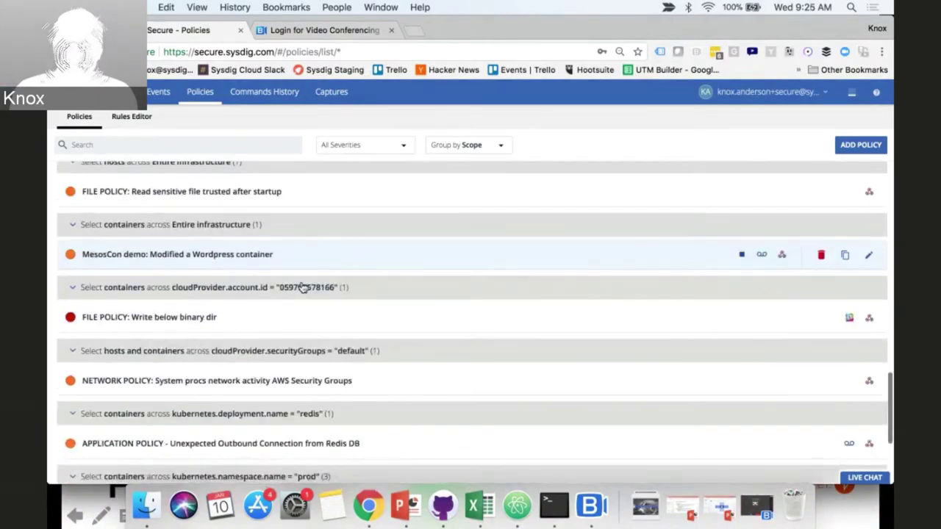
scroll(303, 287, down, 2)
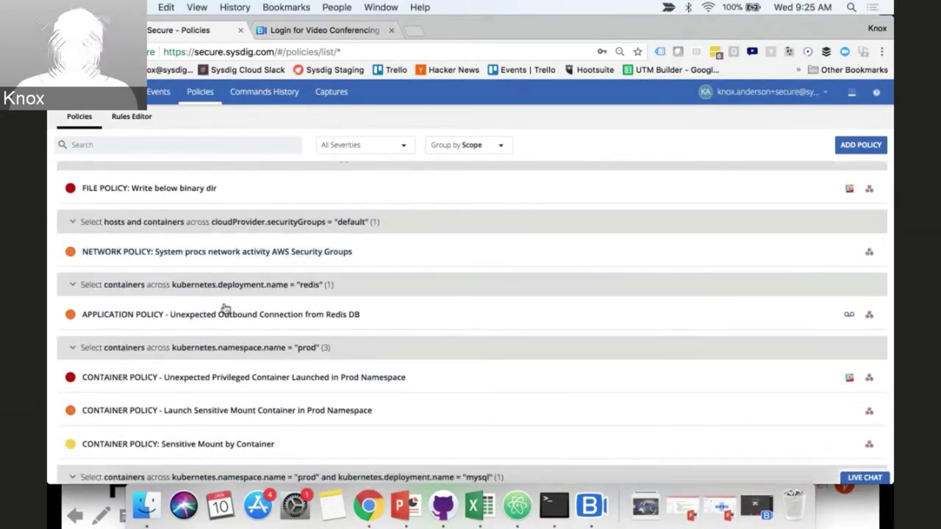
- Open the Redis DB outbound connection policy, set its deployment name scope operator to "in", and browse the selectable deployments
click(233, 317)
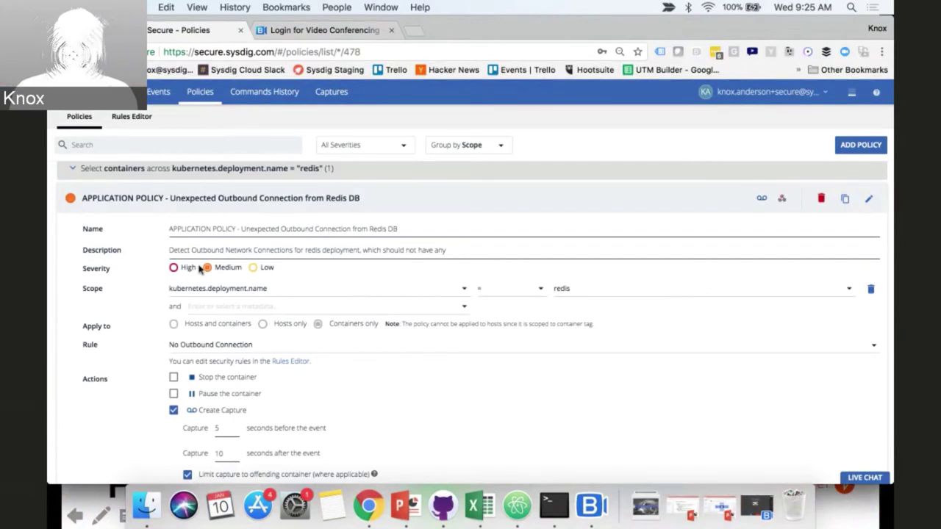
click(531, 289)
click(505, 341)
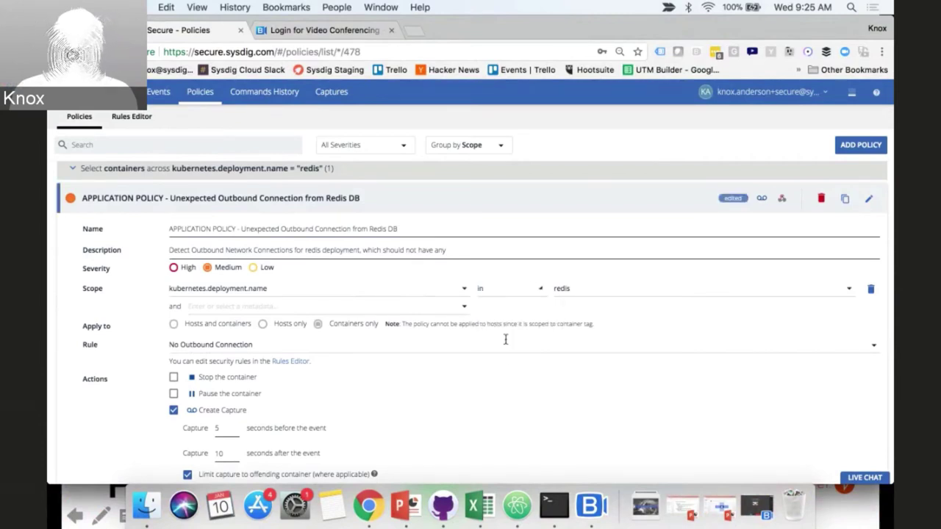
click(612, 291)
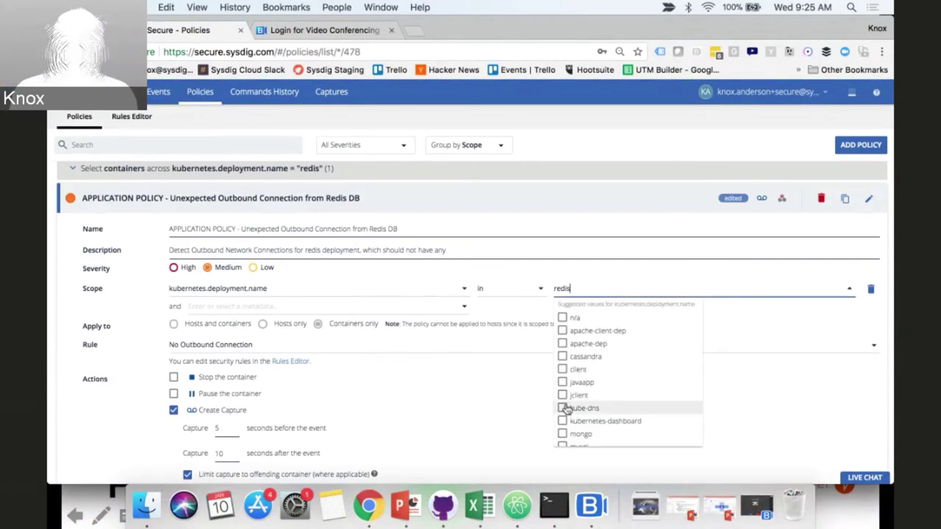
scroll(566, 409, down, 2)
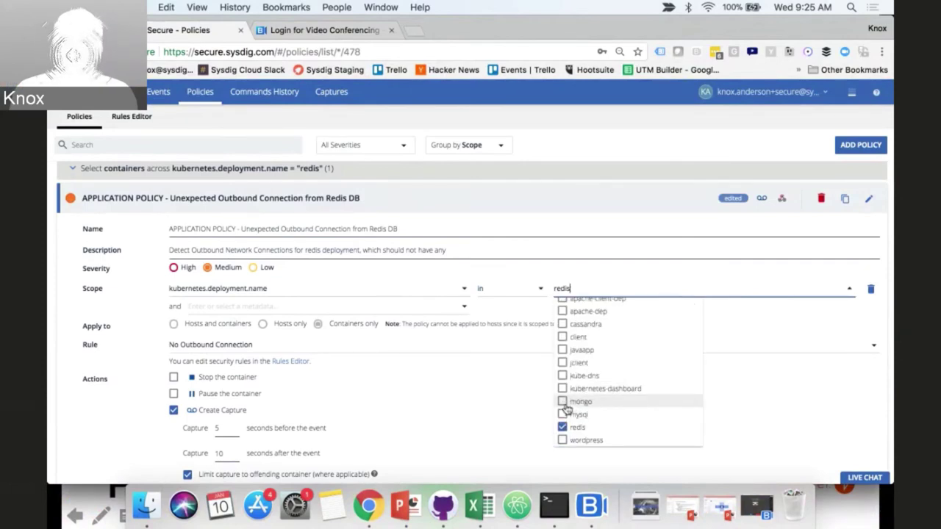
click(562, 417)
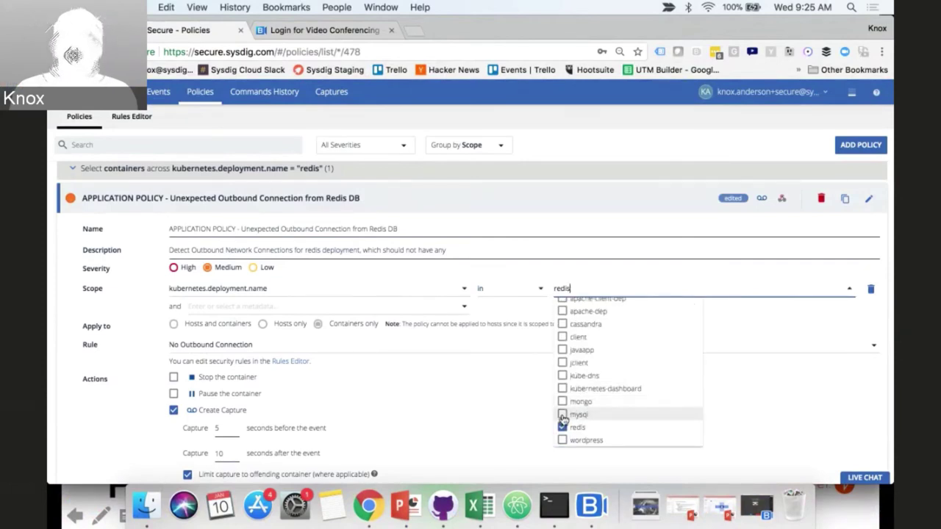
click(562, 416)
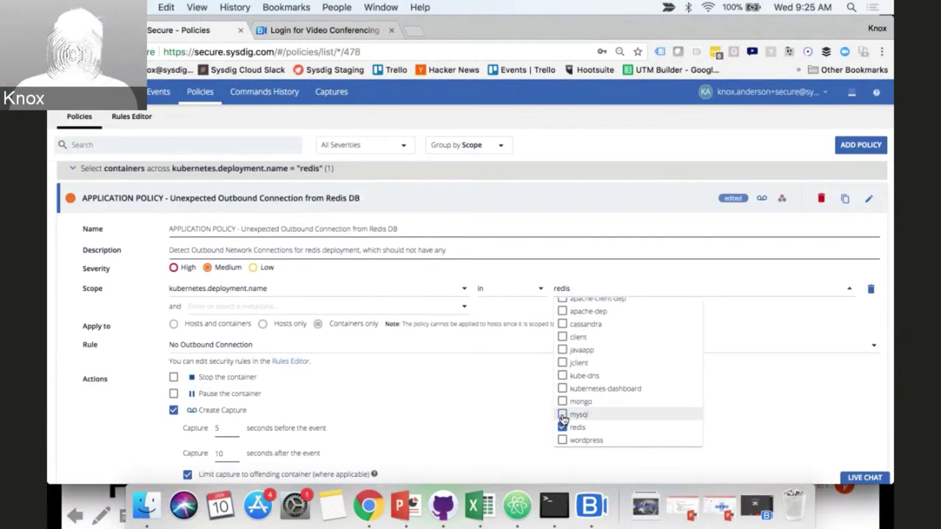
click(505, 416)
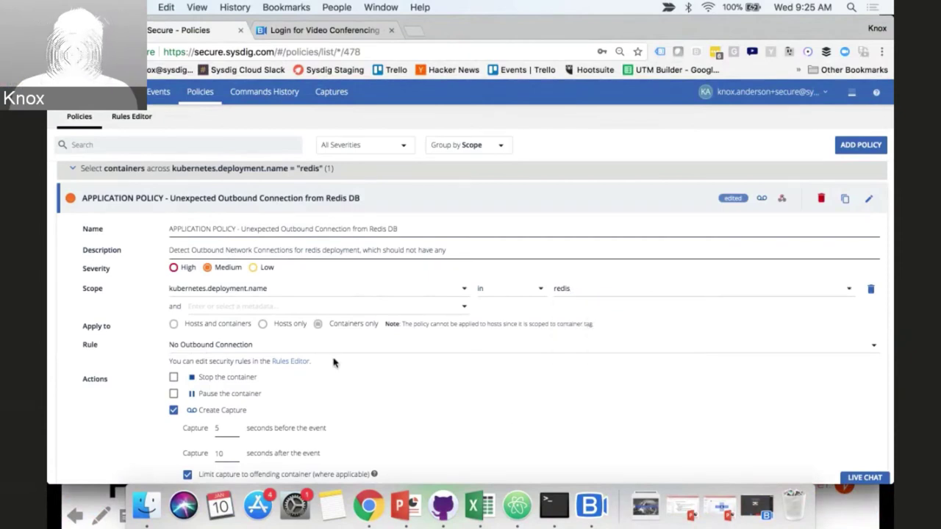
- Set the policy's capture to start 15 seconds before the event
scroll(293, 269, down, 3)
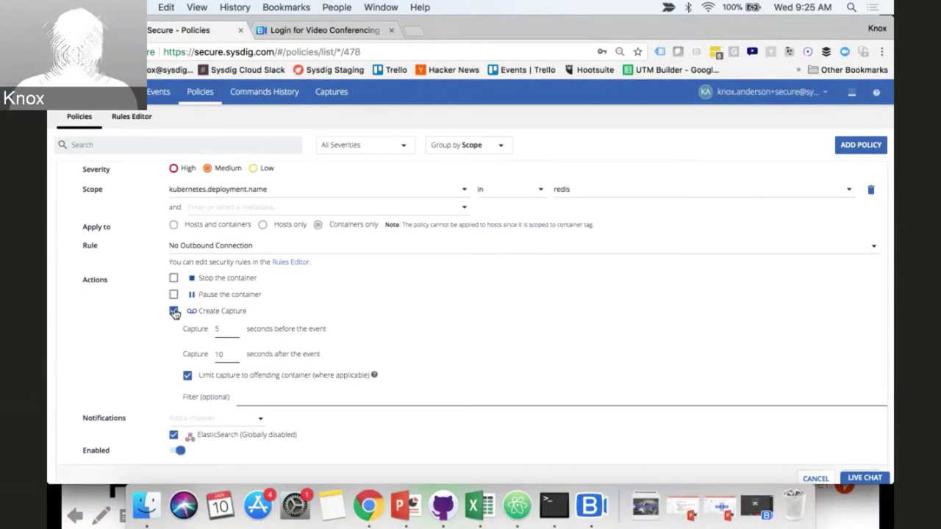
click(219, 329)
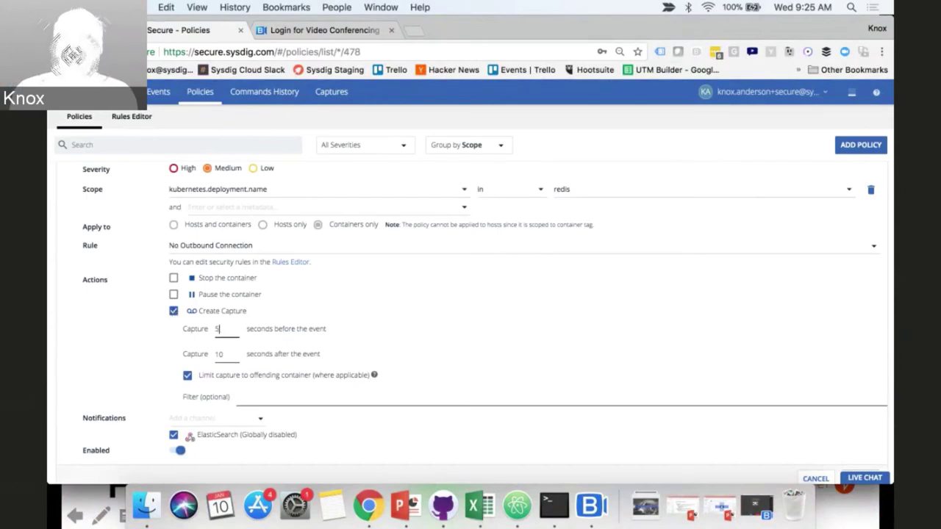
text(15)
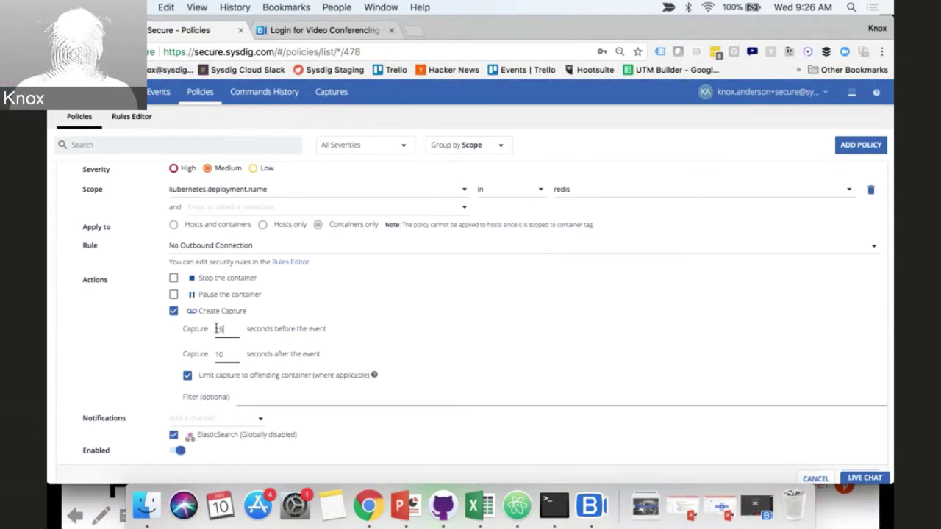
- Look through the notification channels that can be added to the Redis policy
scroll(236, 353, down, 2)
click(238, 361)
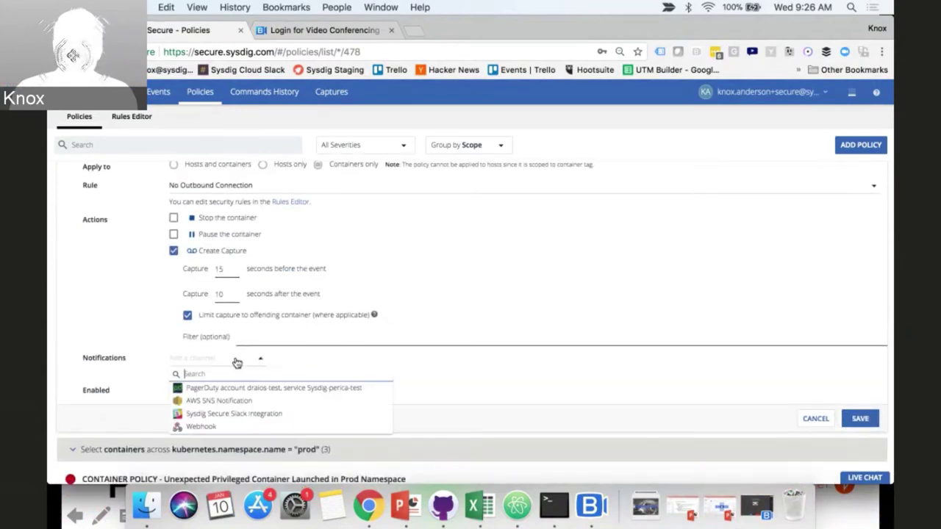
click(238, 362)
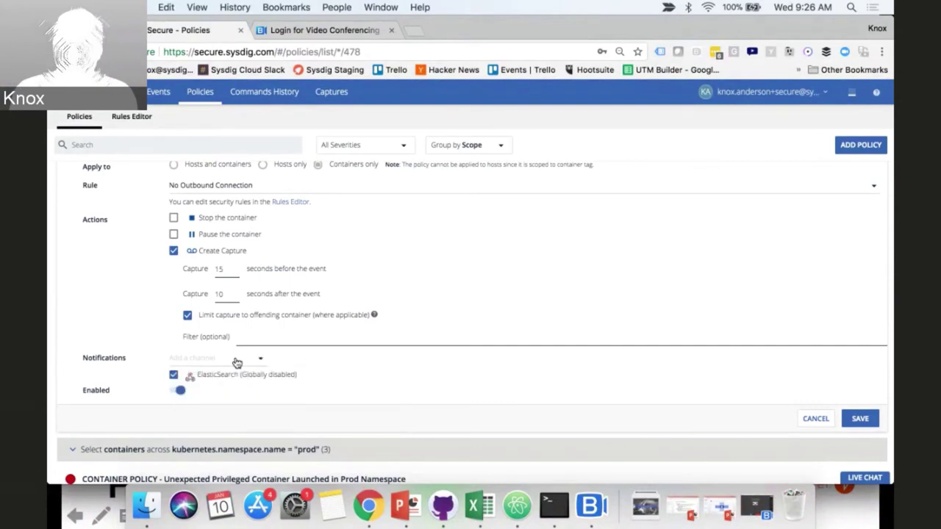
click(238, 363)
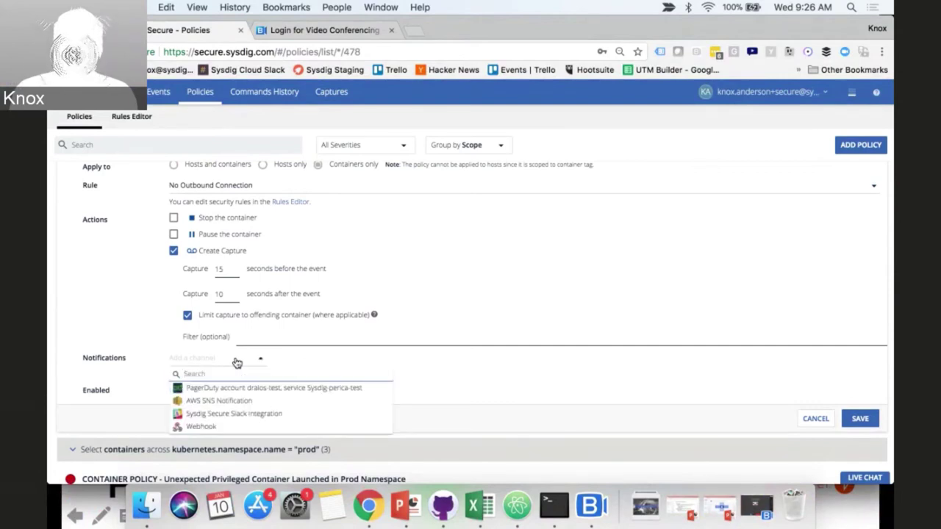
click(237, 363)
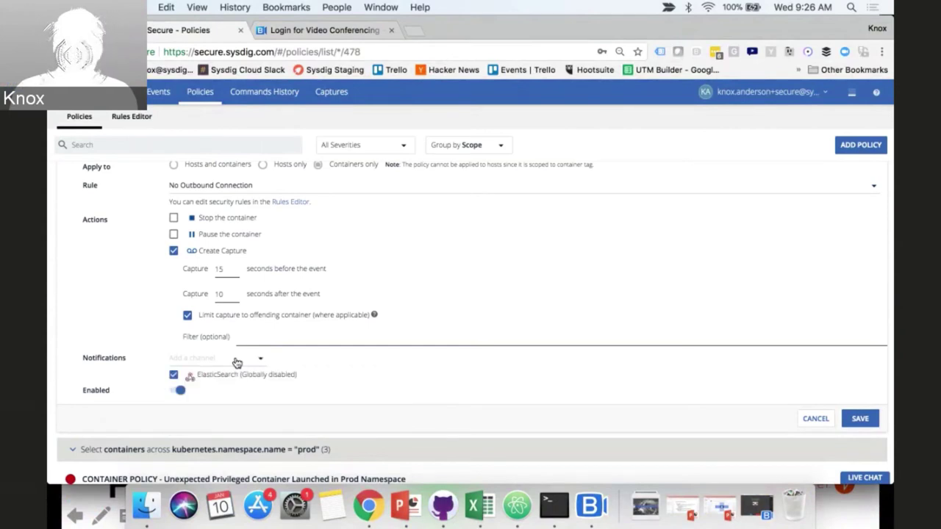
- Collapse the Redis policy and go to the events page, discarding the unsaved policy changes
scroll(237, 362, up, 1)
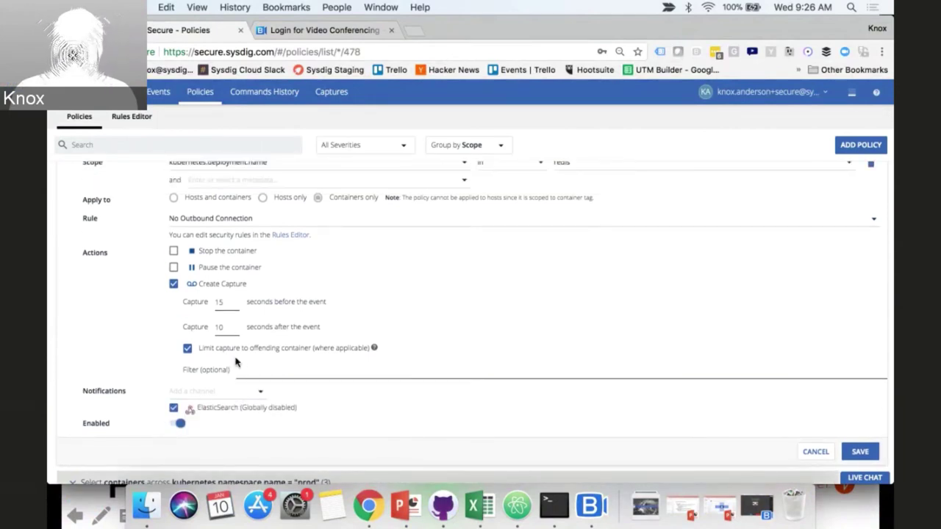
scroll(237, 362, up, 5)
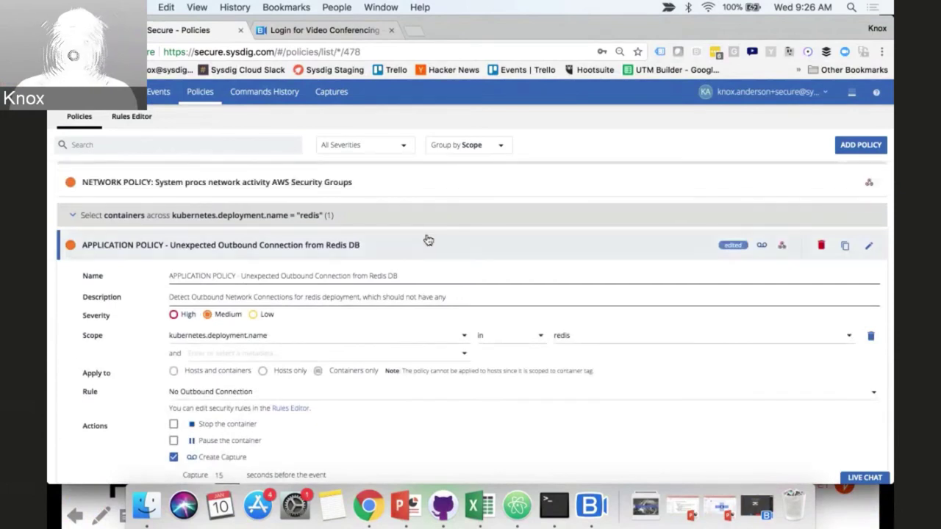
click(429, 241)
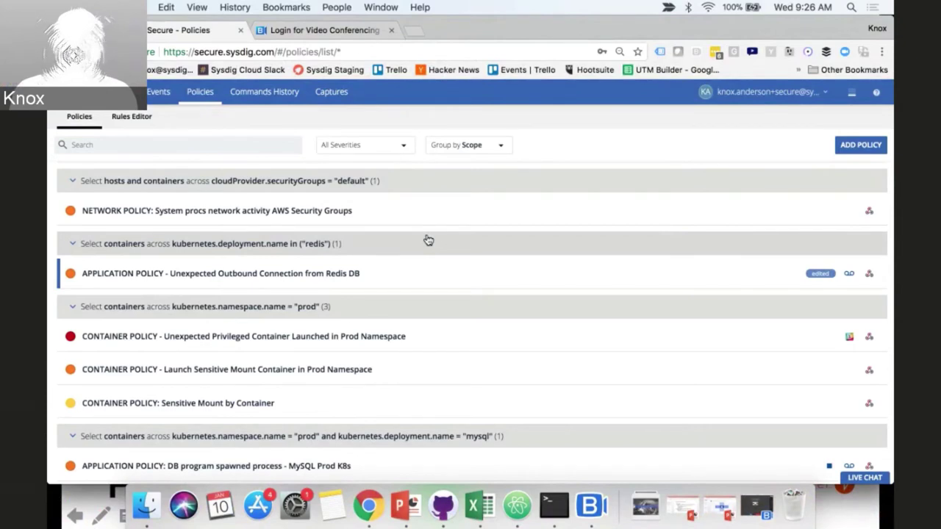
click(163, 100)
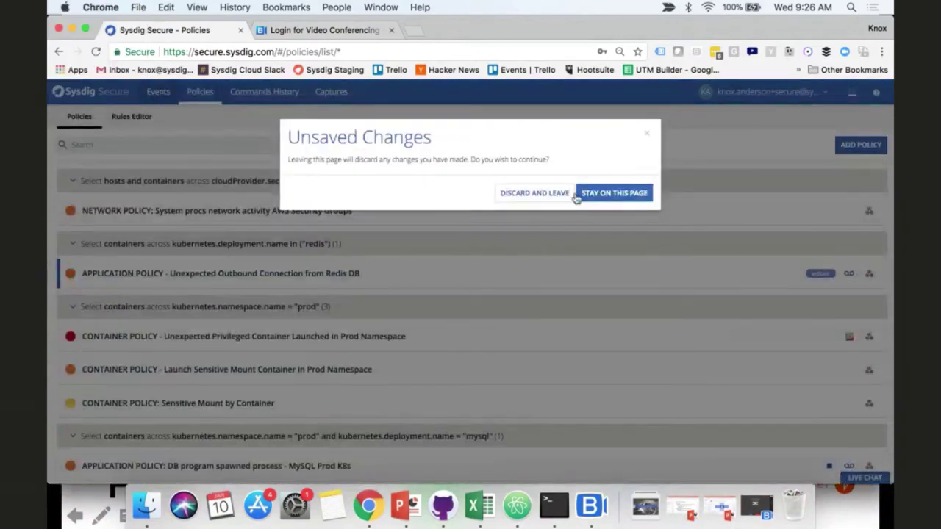
click(534, 193)
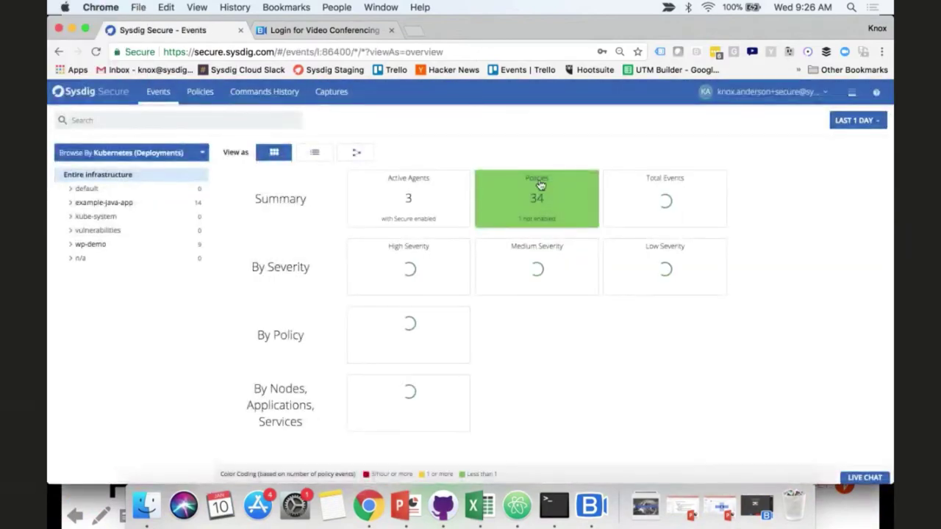
- Browse the events by Sysdig Monitor Explore and expand the hosts ip-10-0-19-153 and ip-10-0-8-165 to show their containers
click(151, 154)
scroll(116, 203, up, 1)
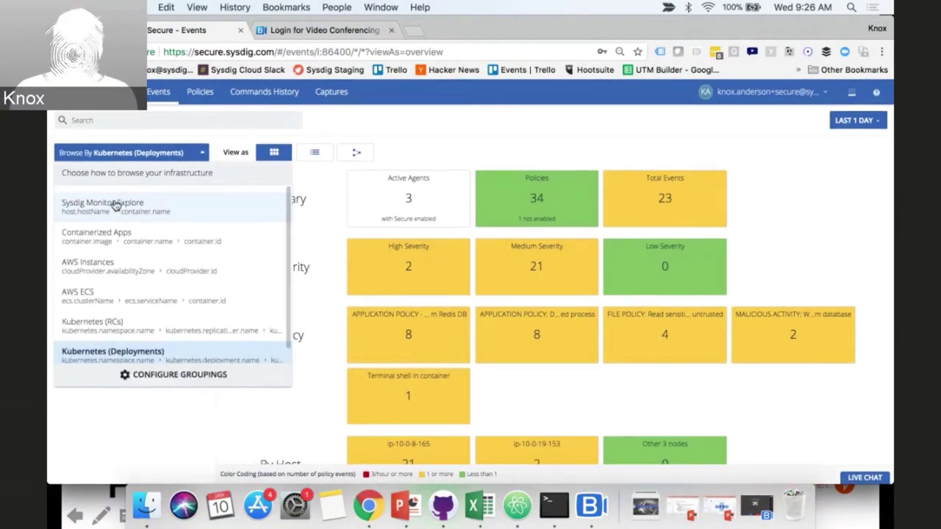
click(115, 204)
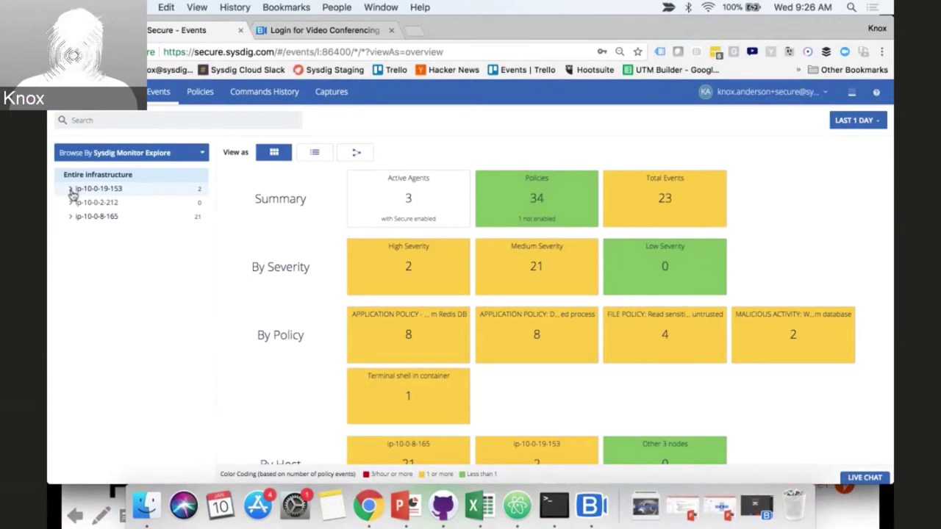
click(71, 189)
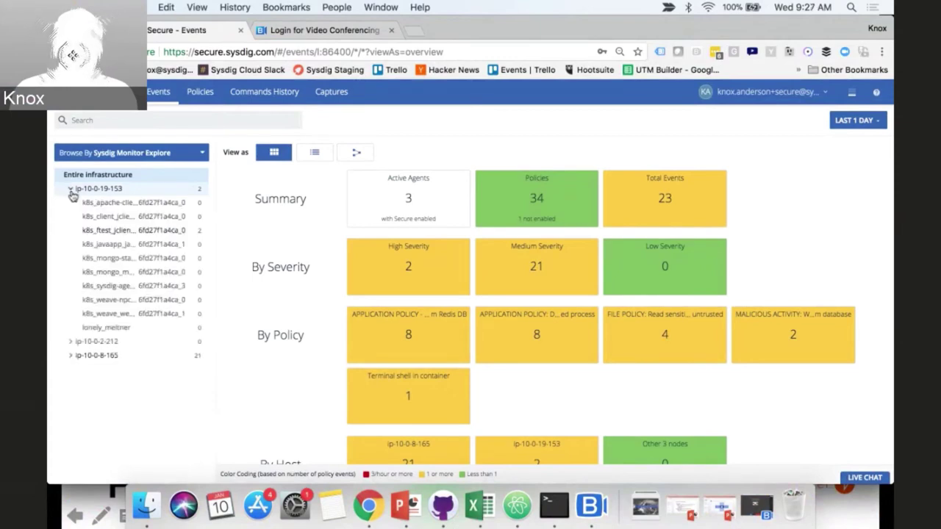
click(71, 356)
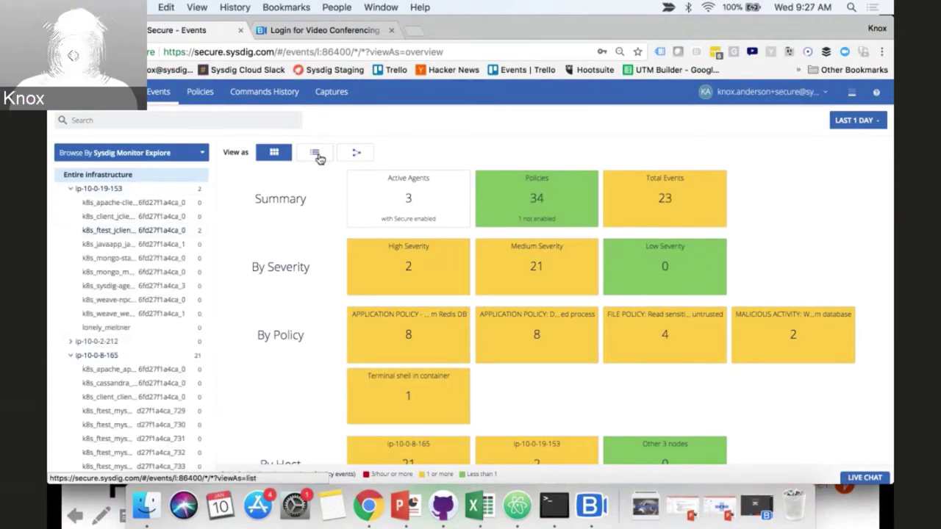
- Show the events as a list and look through the containers under the expanded hosts
click(316, 155)
scroll(163, 251, down, 2)
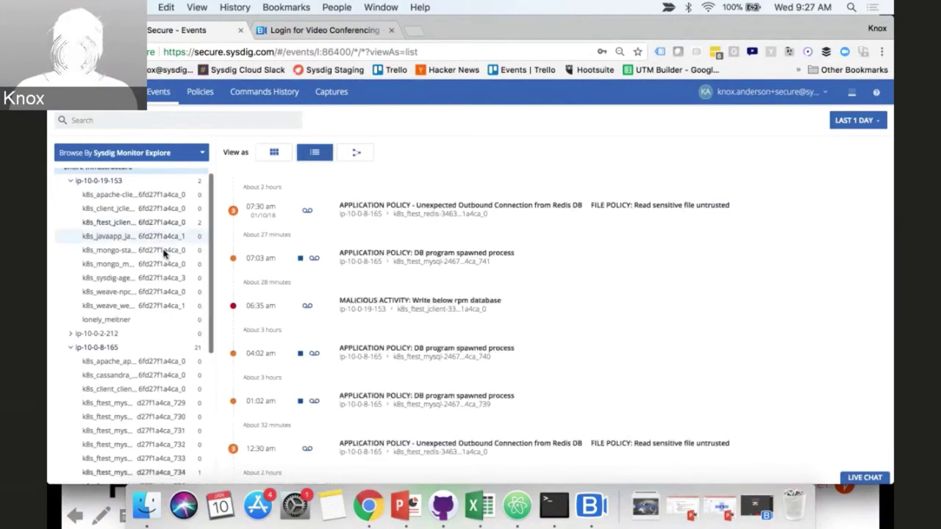
scroll(163, 251, down, 2)
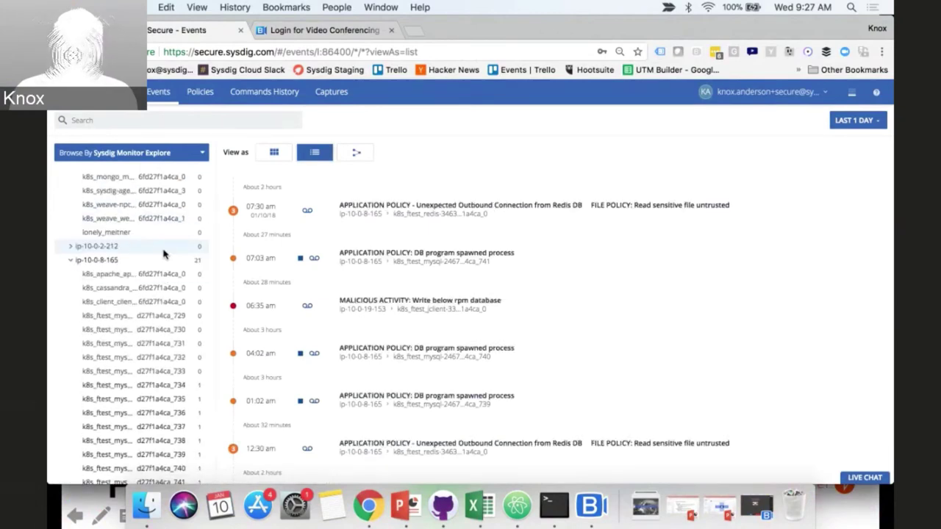
scroll(163, 254, down, 2)
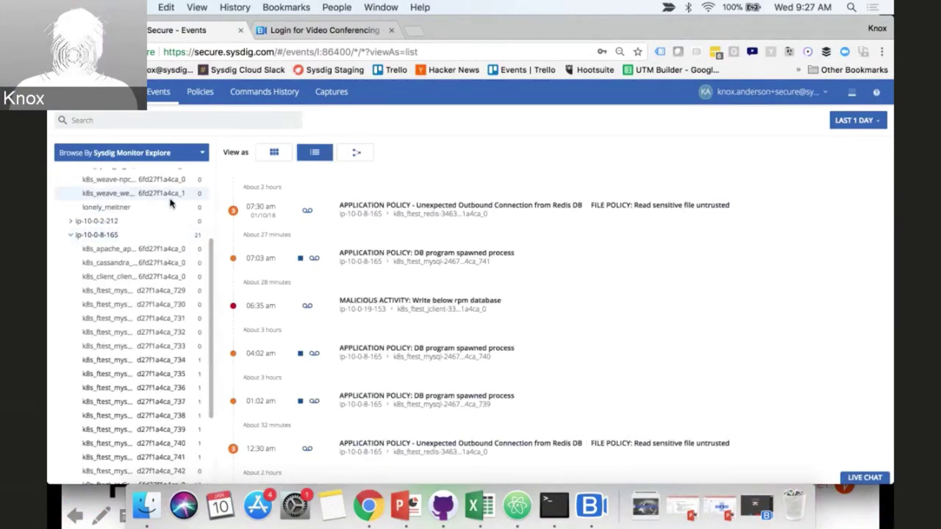
- Browse the events by Kubernetes (Deployments) and narrow them to the example-java-app namespace
click(181, 154)
scroll(164, 263, down, 1)
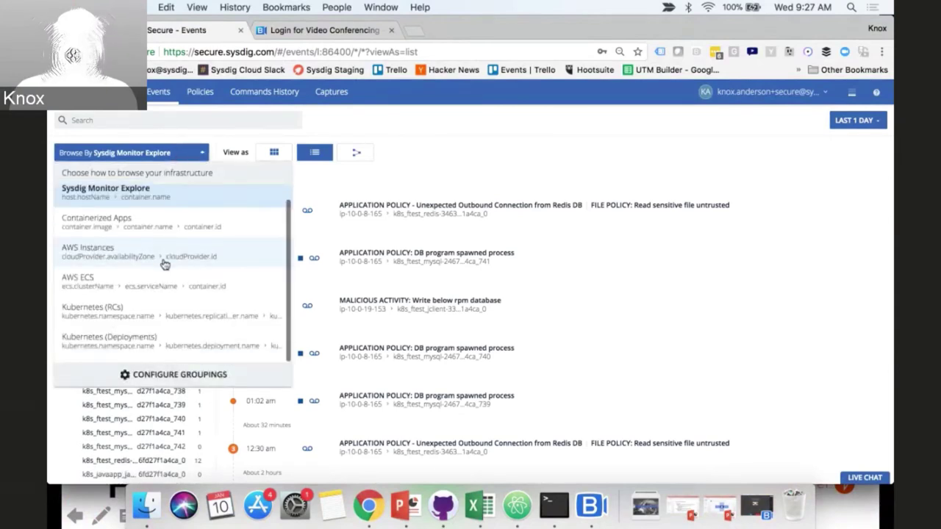
click(158, 338)
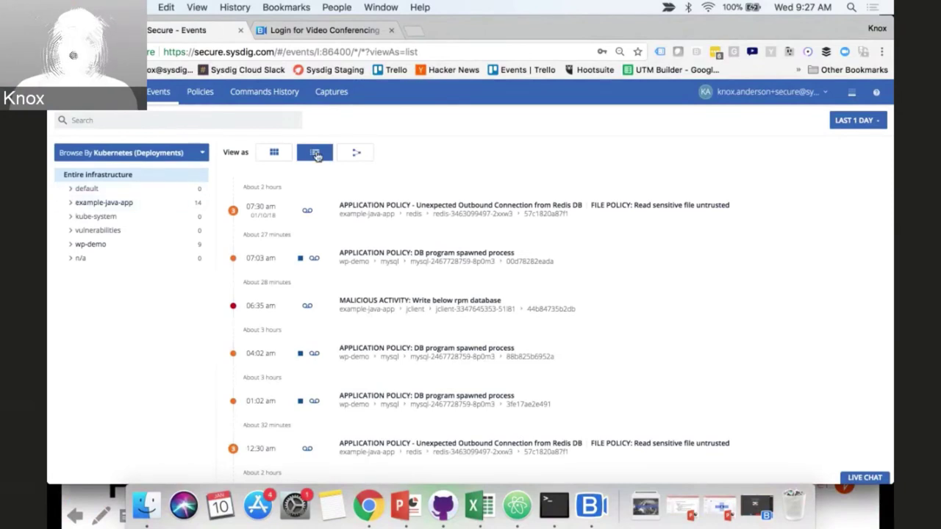
click(114, 204)
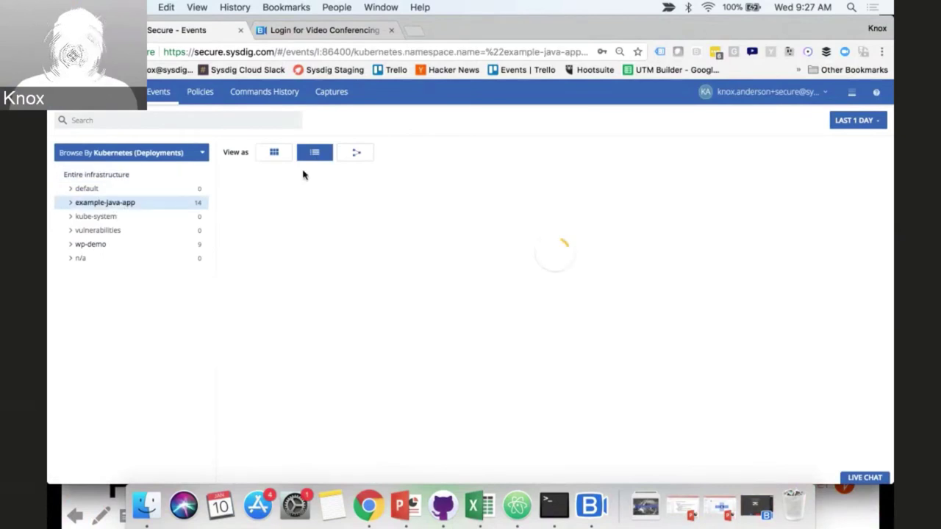
- Show example-java-app as a topology map, expand the namespace into its deployments, and examine the redis deployment up close
click(356, 155)
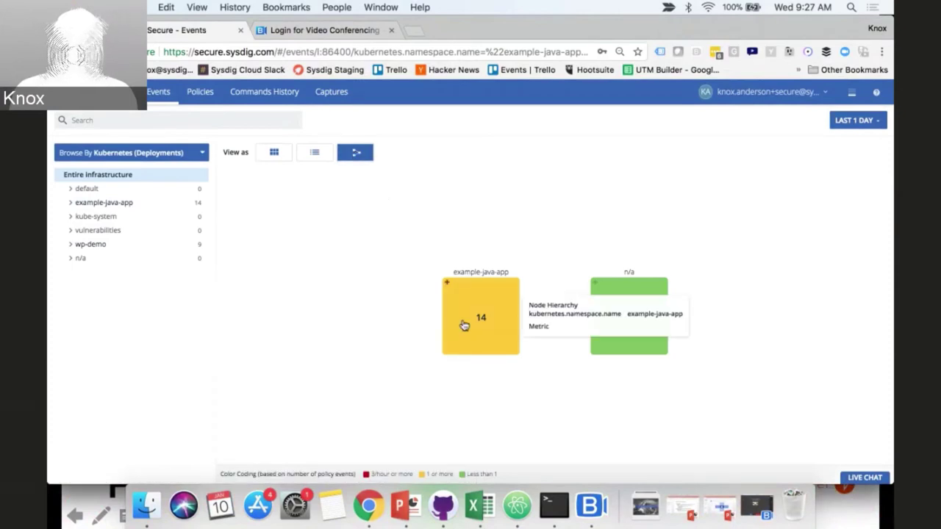
double_click(464, 326)
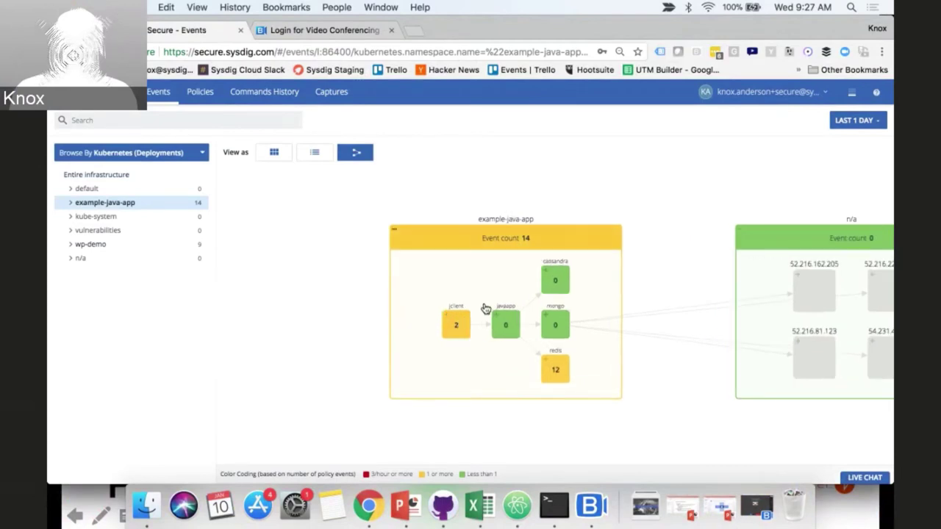
click(71, 204)
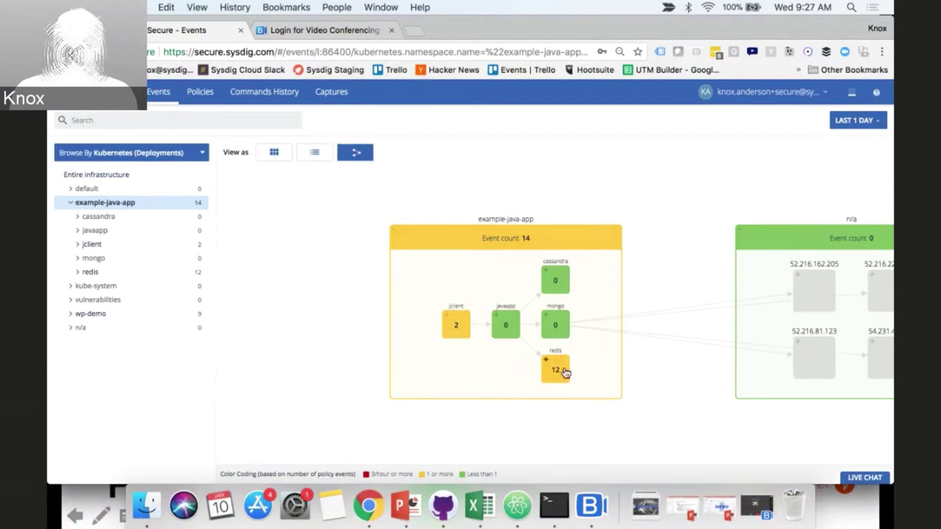
scroll(563, 372, up, 3)
scroll(565, 373, up, 5)
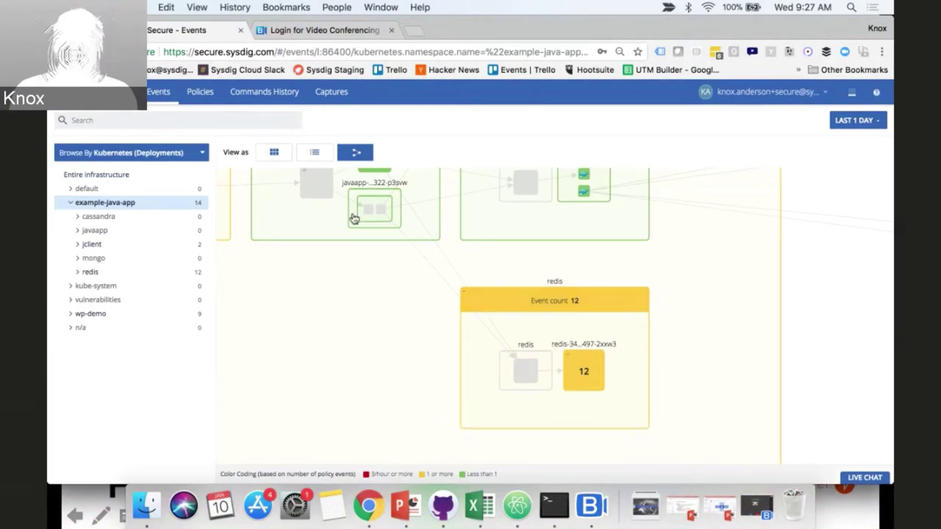
- Narrow the events to the redis deployment and show them as a list
click(147, 272)
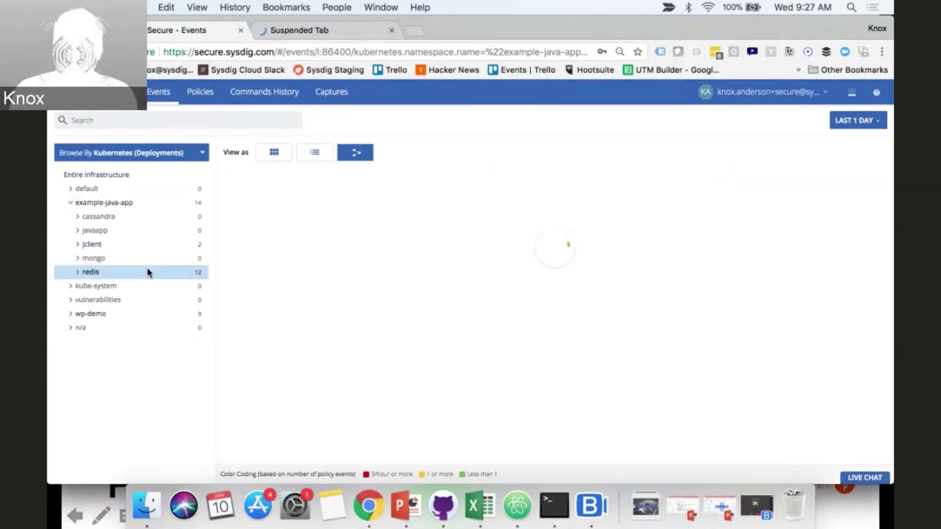
click(316, 155)
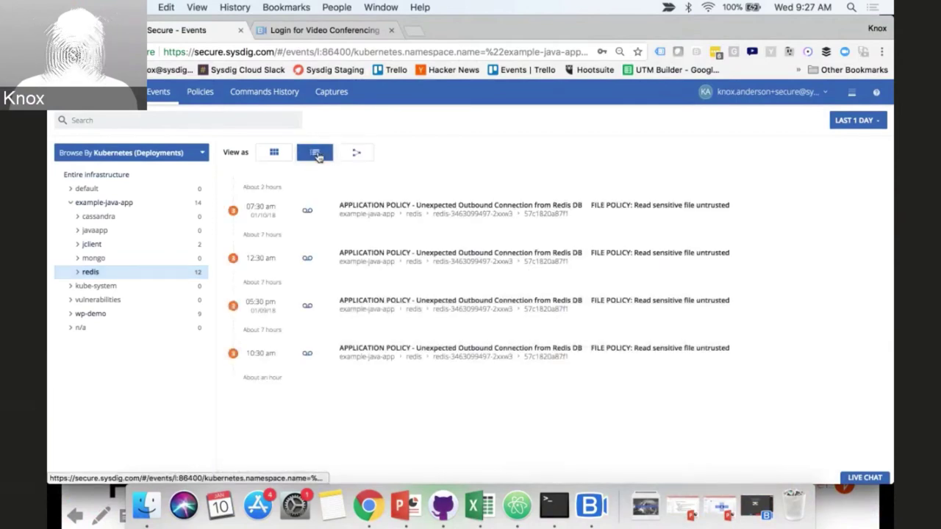
- Review the policy event details of the 07:30 am redis event, from scope and container to the recorded outputs, and close them
click(405, 214)
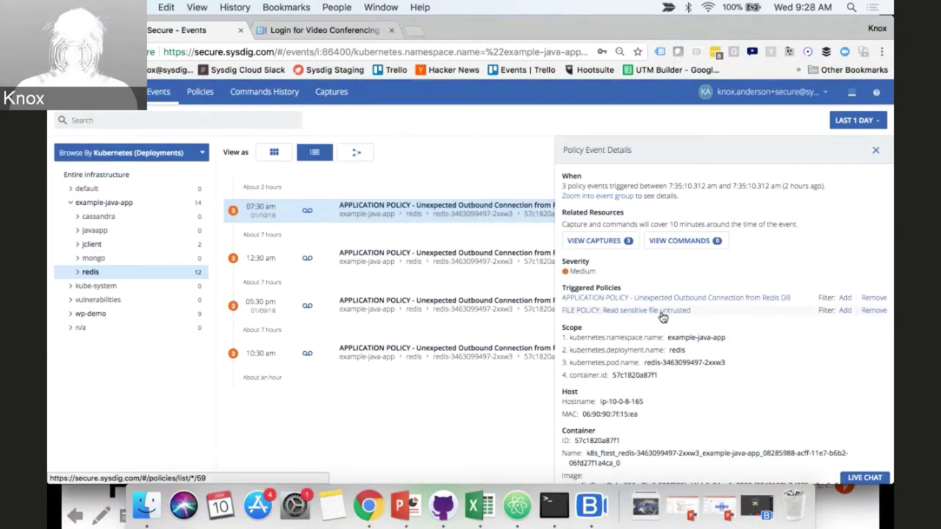
scroll(631, 331, down, 1)
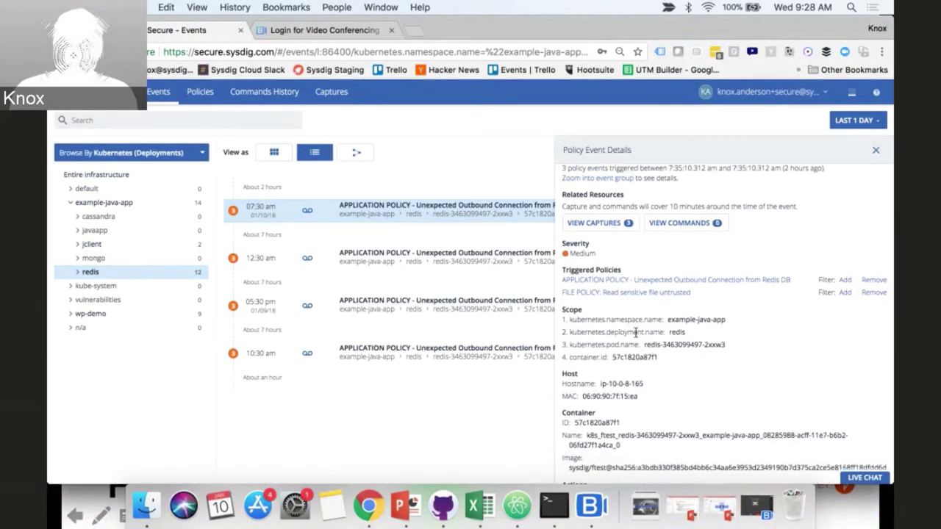
scroll(635, 333, down, 2)
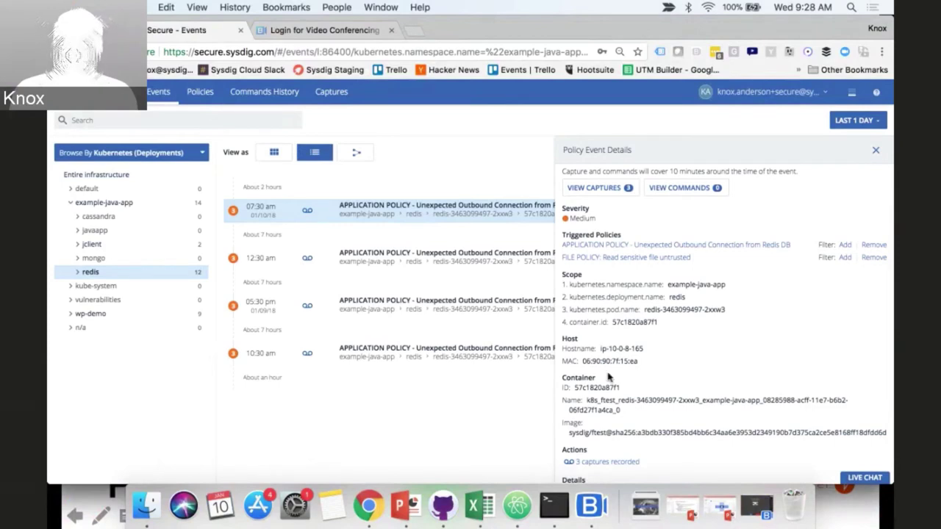
scroll(609, 377, down, 2)
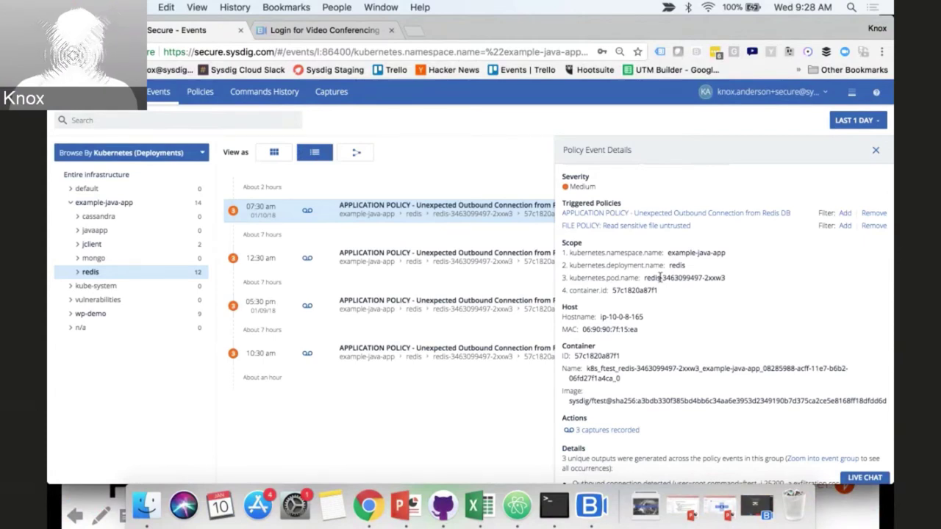
scroll(659, 278, down, 5)
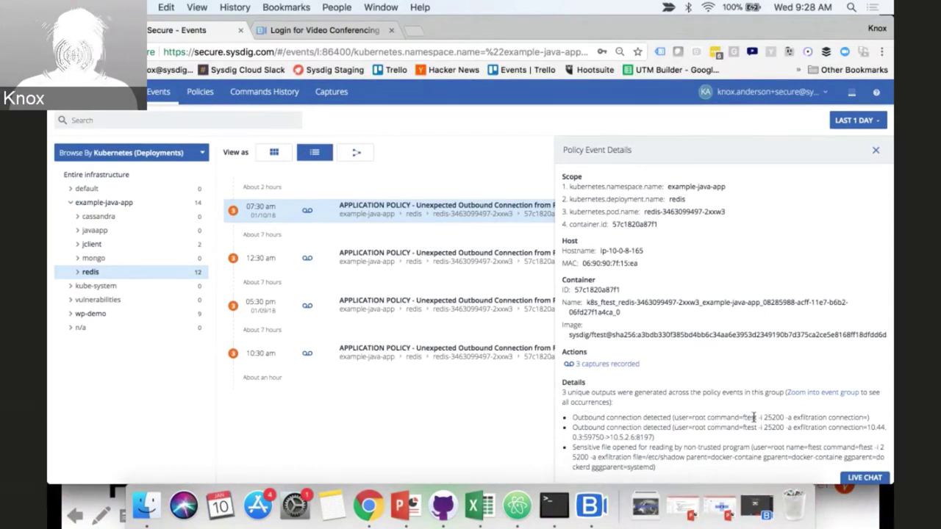
drag(574, 448, 730, 448)
click(730, 448)
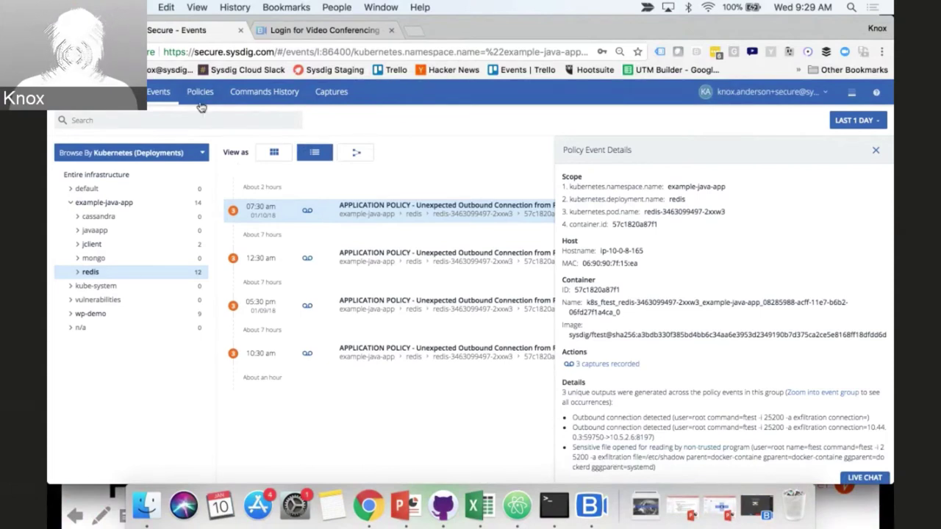
click(876, 153)
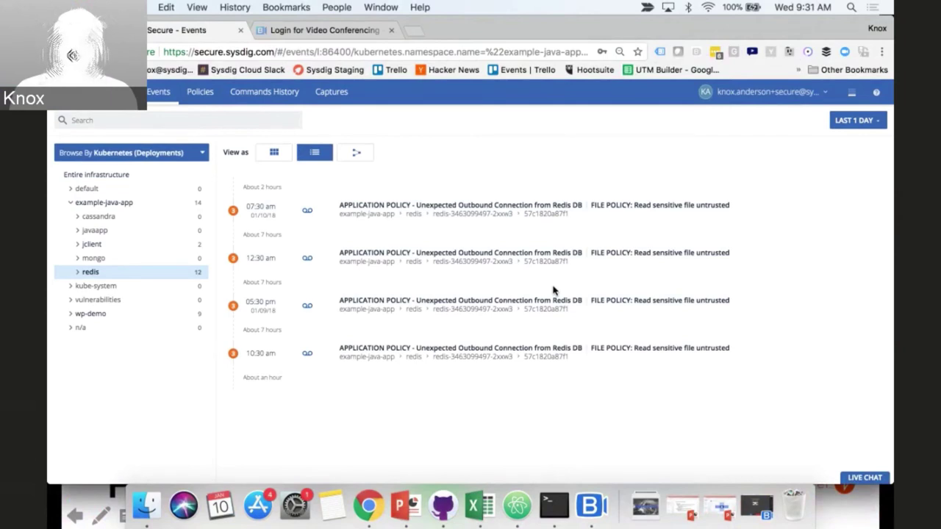
- Expand the wp-demo namespace and narrow the events to its wordpress deployment
click(96, 314)
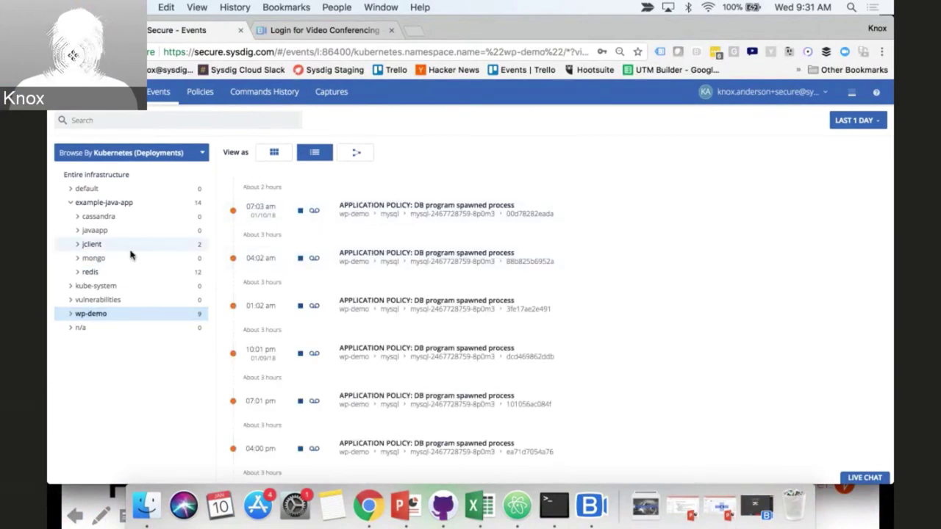
click(69, 315)
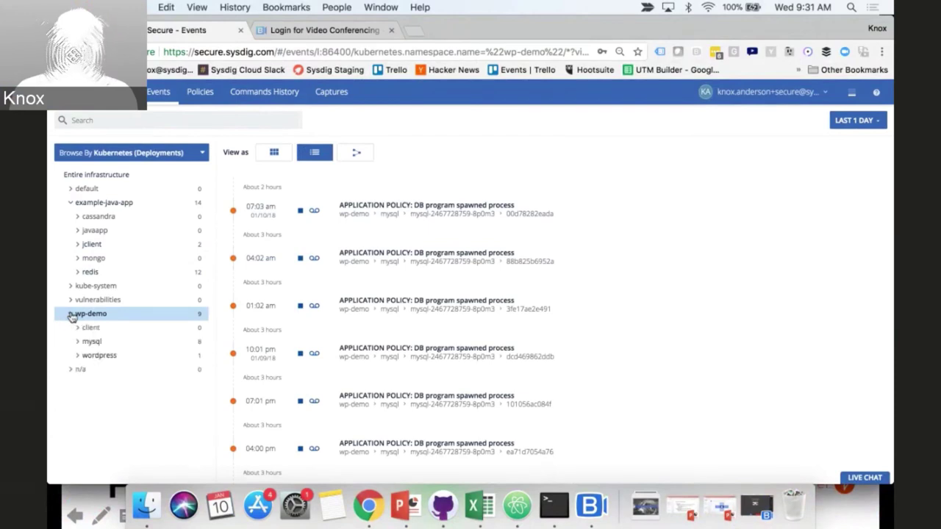
click(95, 353)
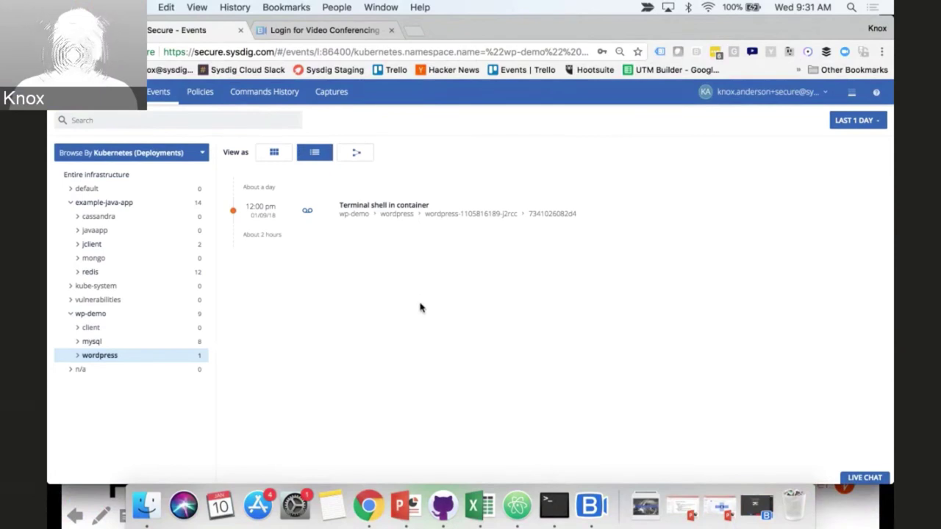
- Examine the details of the wordpress event "Terminal shell in container", including its scope, container, actions and related resources
click(397, 209)
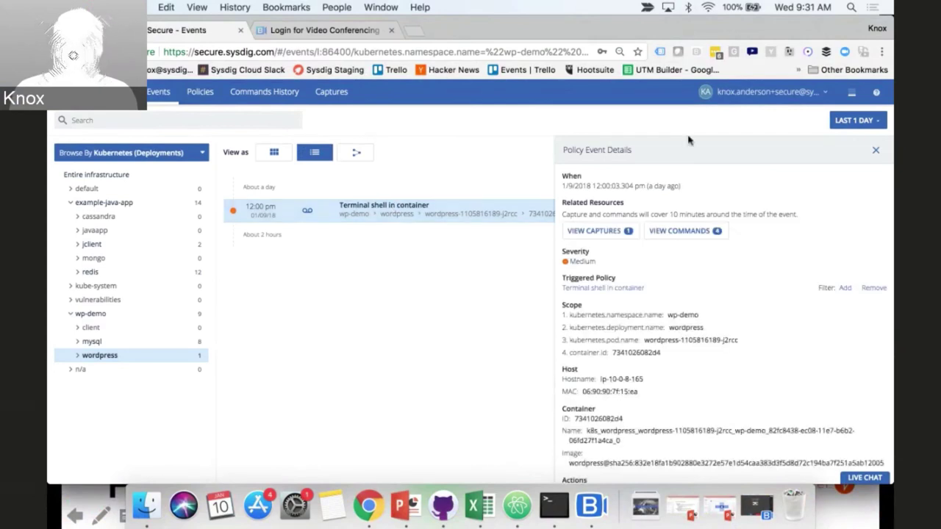
scroll(632, 298, down, 1)
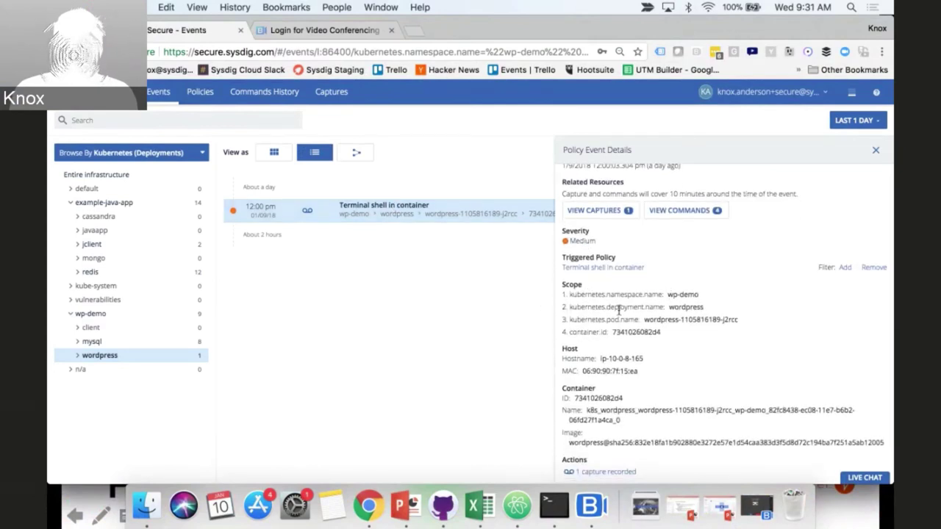
scroll(619, 310, down, 2)
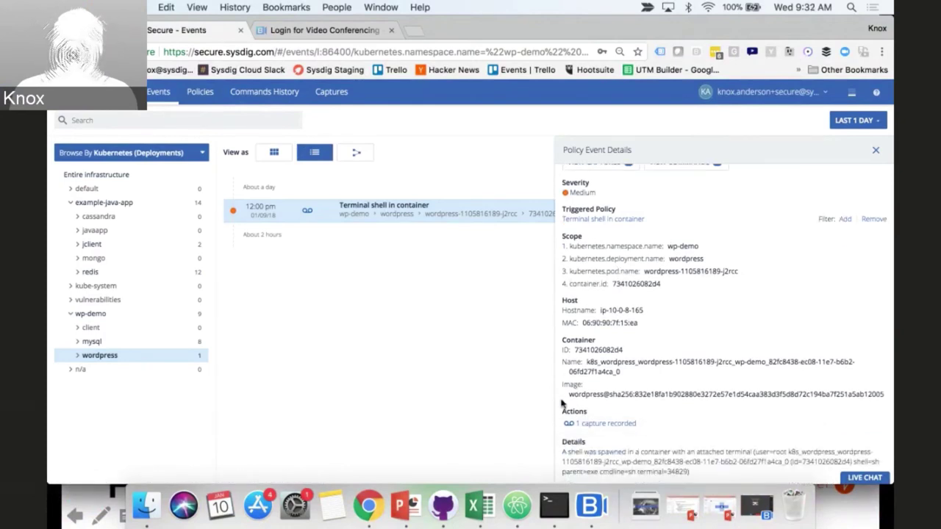
scroll(684, 220, up, 2)
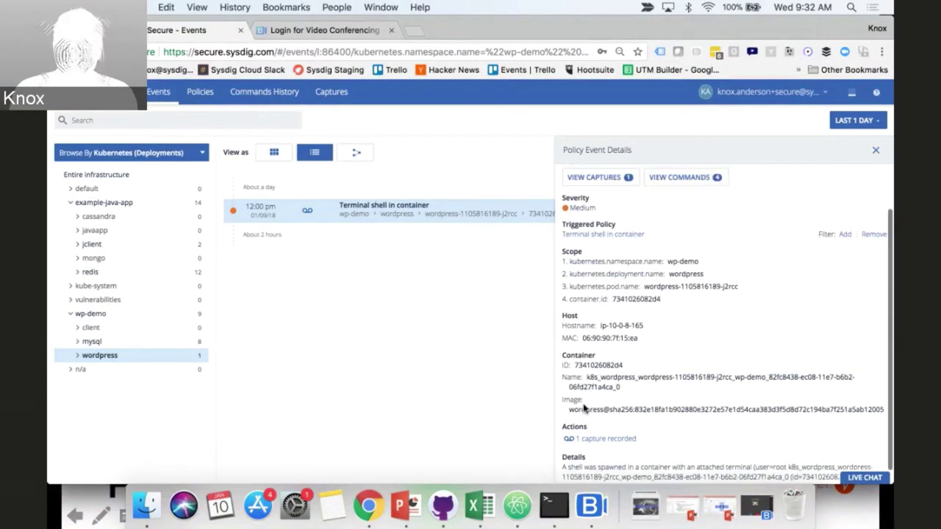
scroll(683, 197, up, 2)
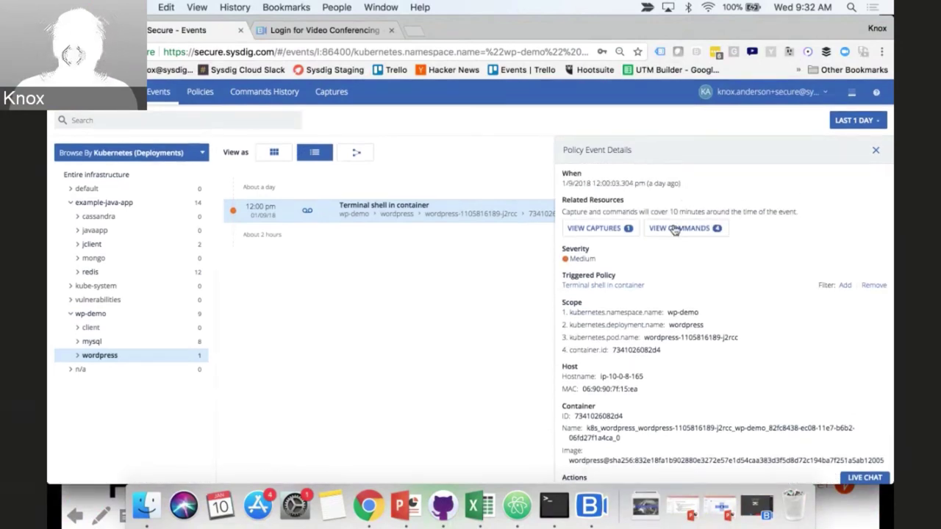
- View the commands related to the terminal shell event and review the full details of the curl command, closing them when done
click(674, 229)
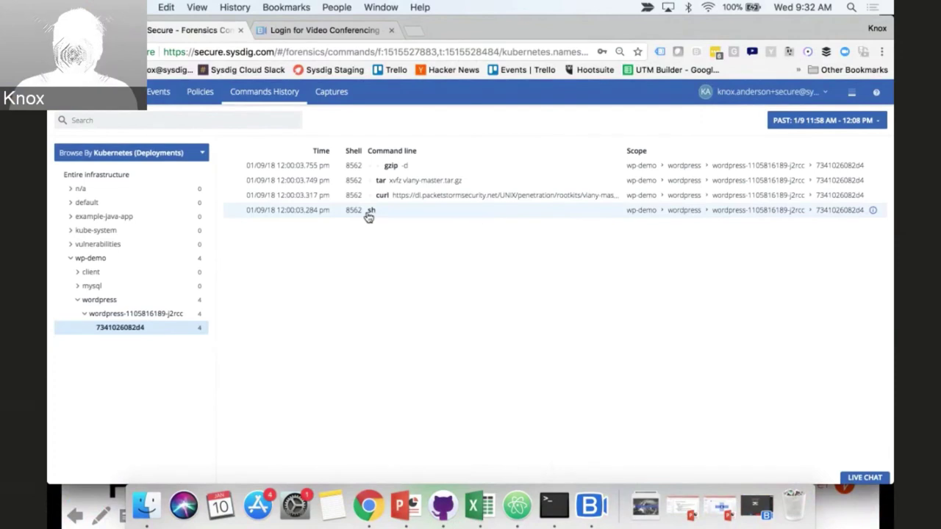
click(416, 196)
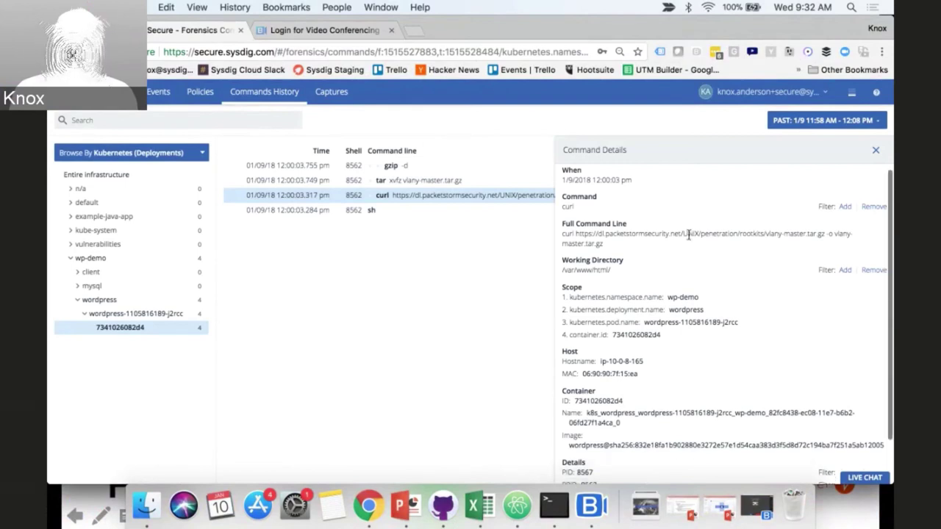
scroll(688, 236, down, 1)
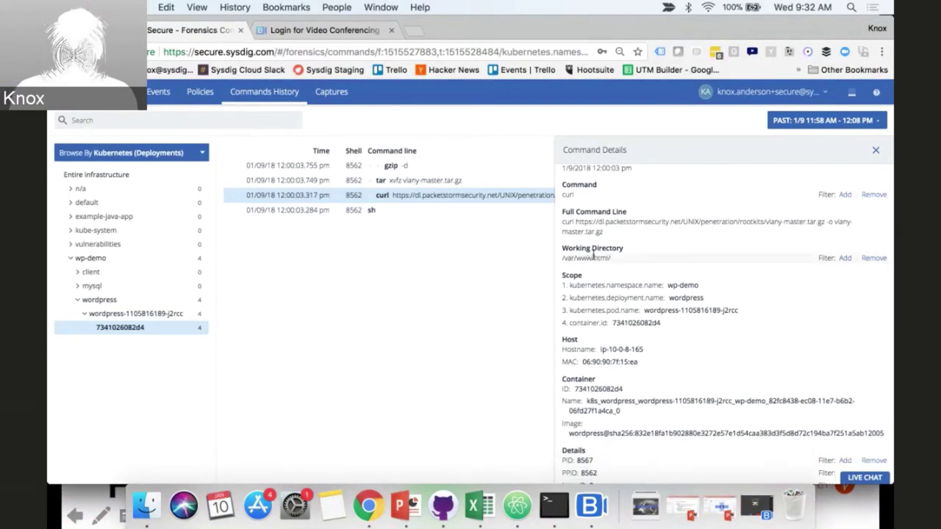
scroll(599, 257, down, 2)
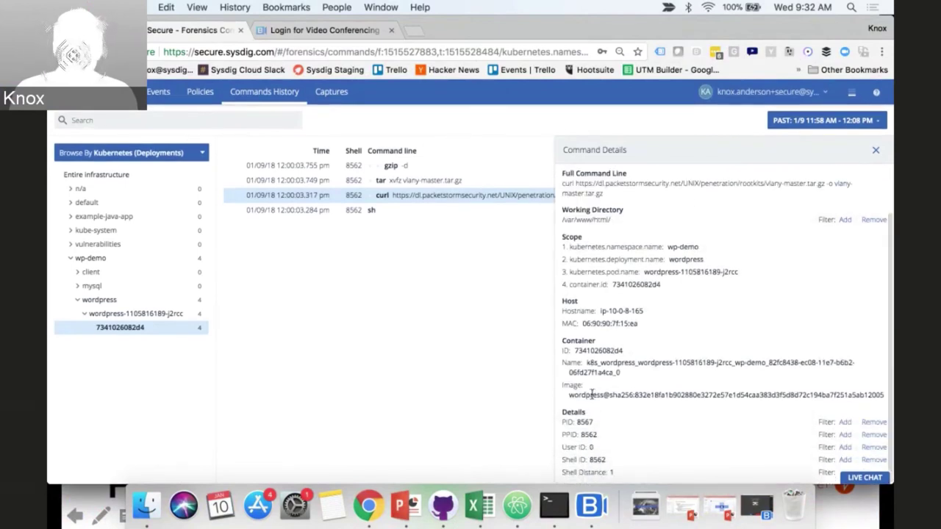
scroll(592, 393, up, 3)
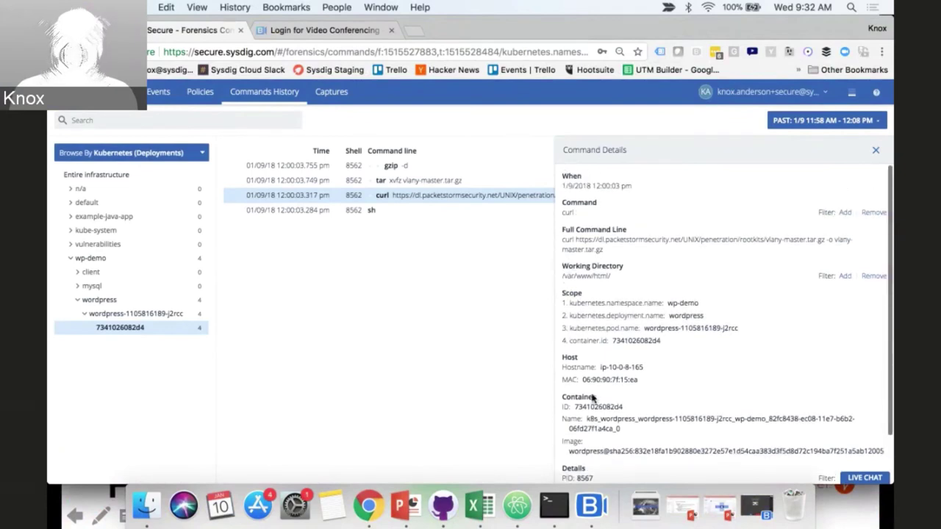
click(875, 150)
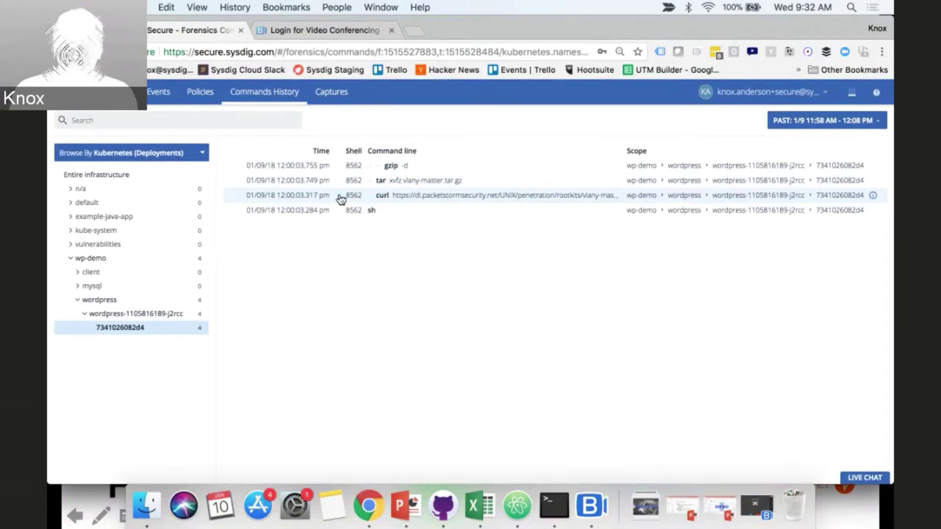
- Open the "Terminal shell in container" capture in Sysdig Inspect, plot Sysdig Secure Notifications, and narrow the timeline to about 11.34–18.55 s
click(331, 91)
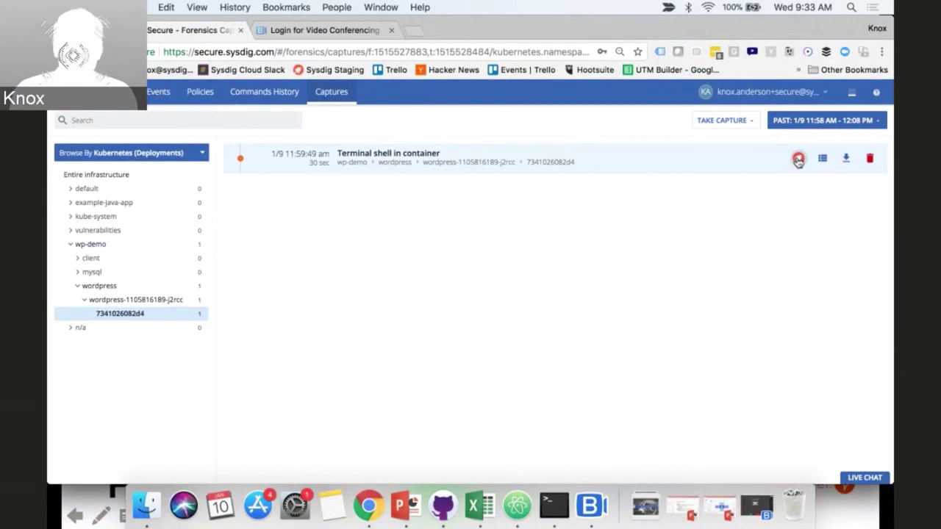
click(798, 160)
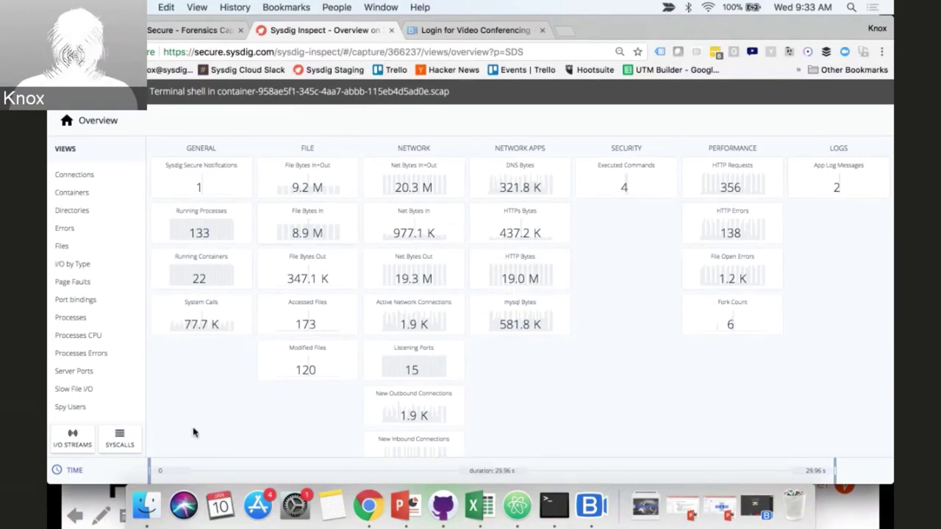
click(208, 188)
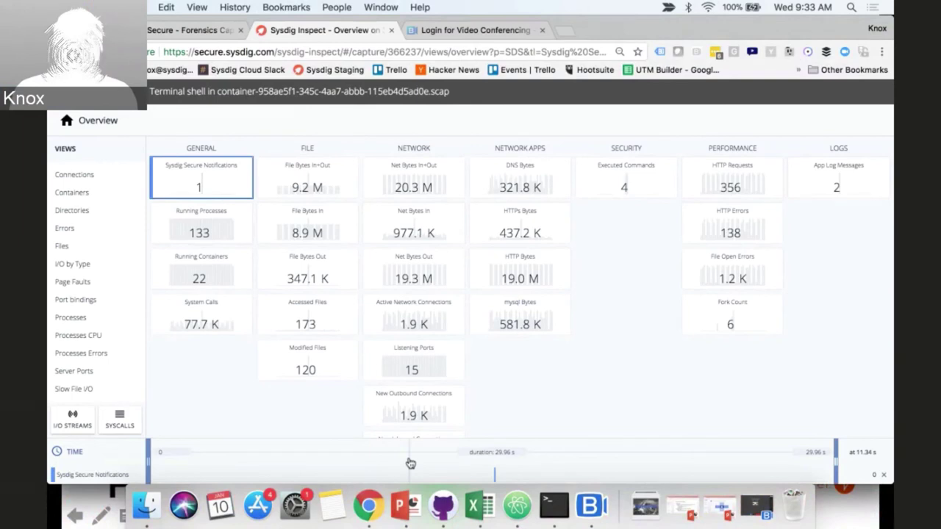
drag(410, 463, 573, 463)
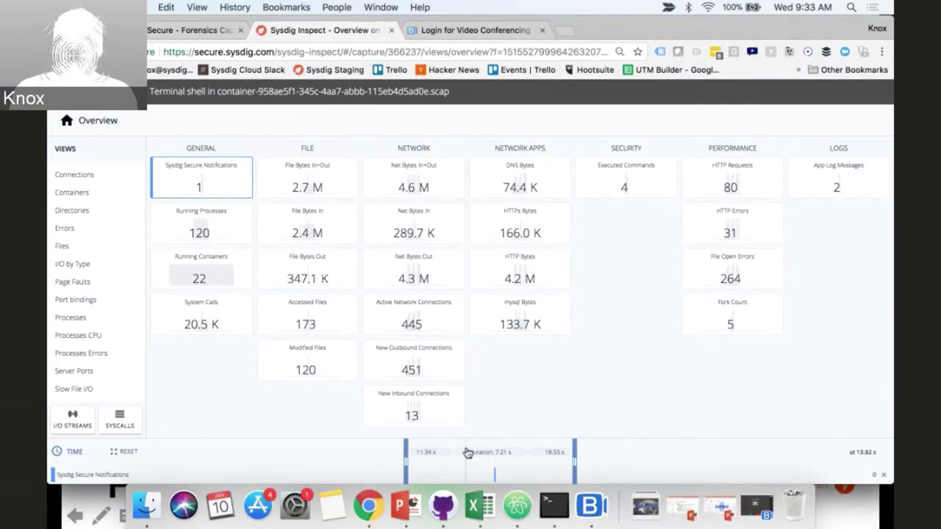
- Add Accessed Files, Modified Files, File Bytes Out and Net Bytes In to the capture's timeline
click(324, 319)
click(318, 359)
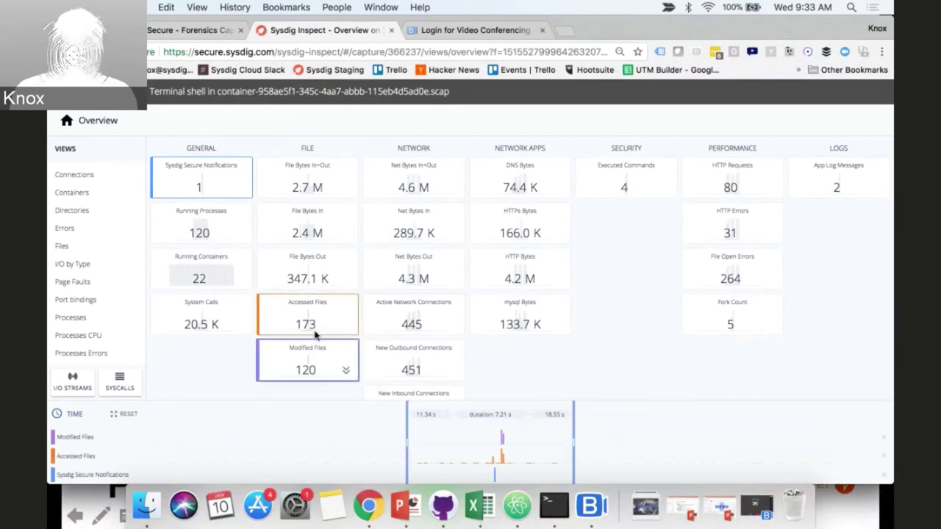
click(318, 274)
click(410, 233)
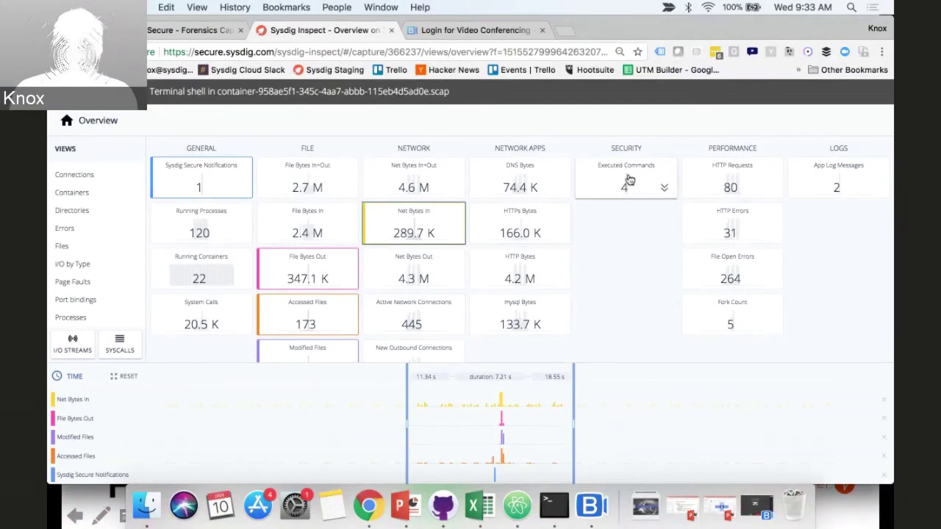
- Plot Executed Commands on the timeline and drill down into them in the Spy Users view
click(629, 180)
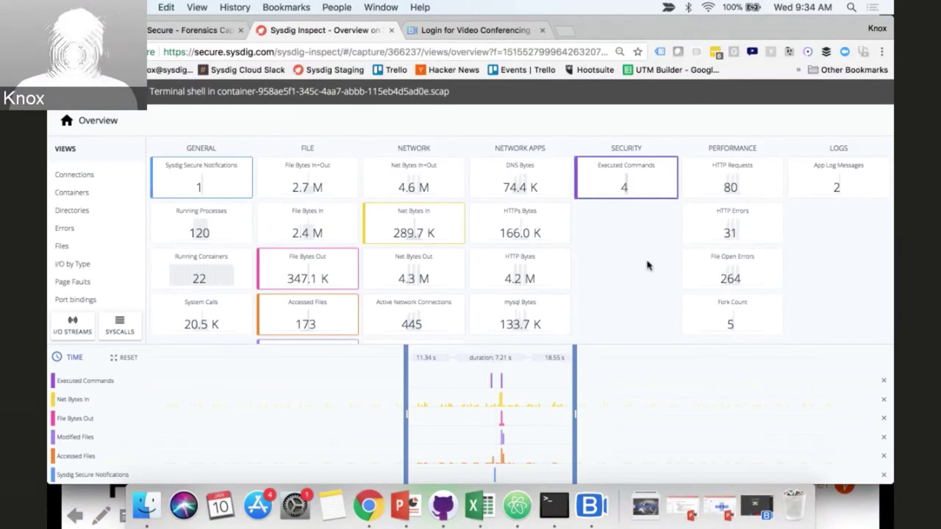
mouse_move(666, 191)
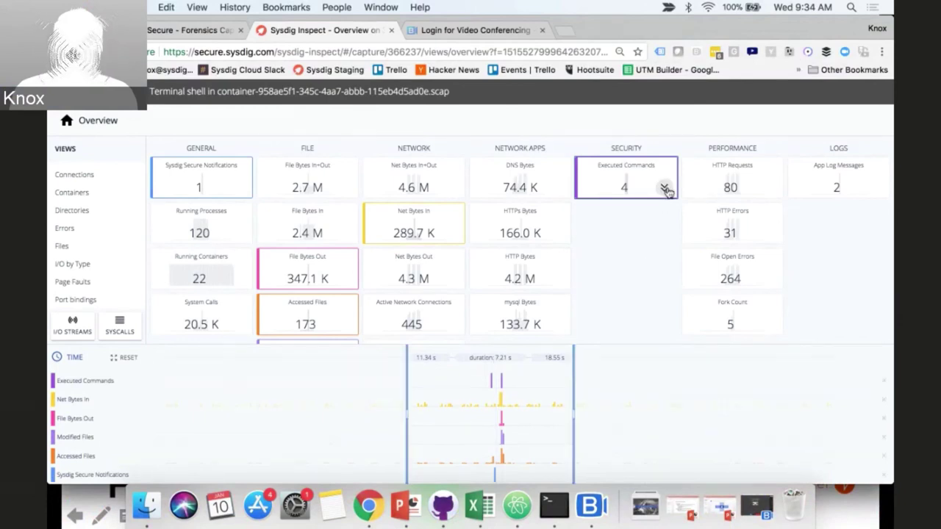
click(666, 192)
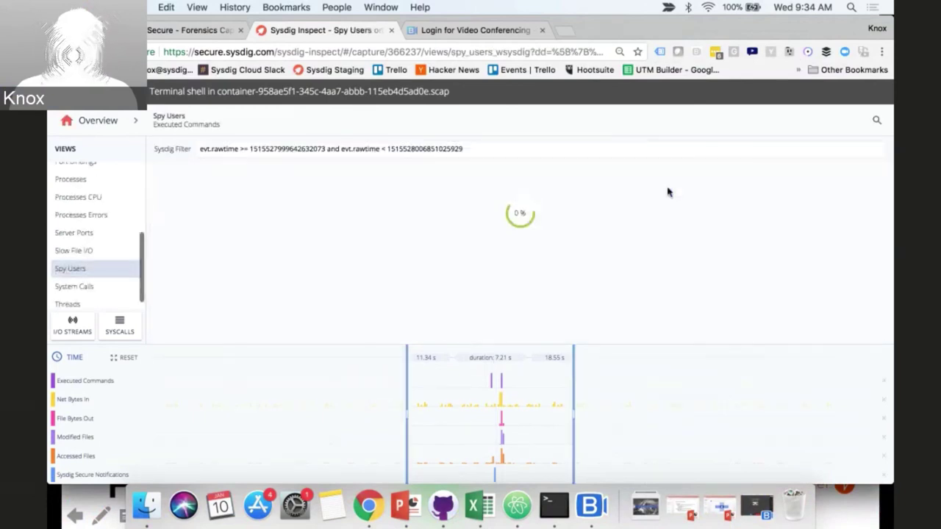